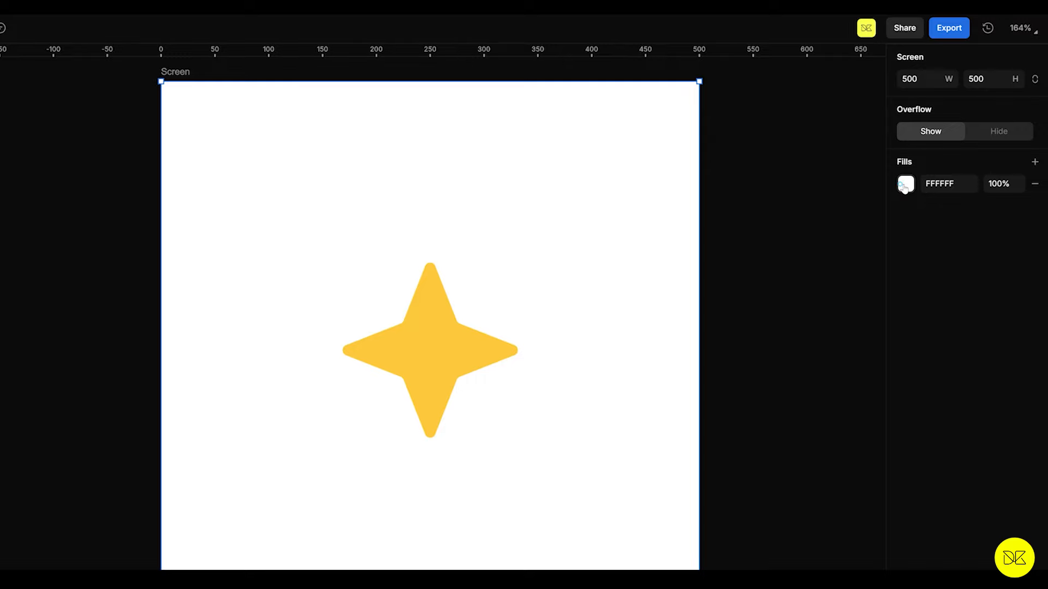
Step: Change the screen's background fill from a plain solid to a vivid blue-violet
click(904, 186)
drag(796, 230, 829, 231)
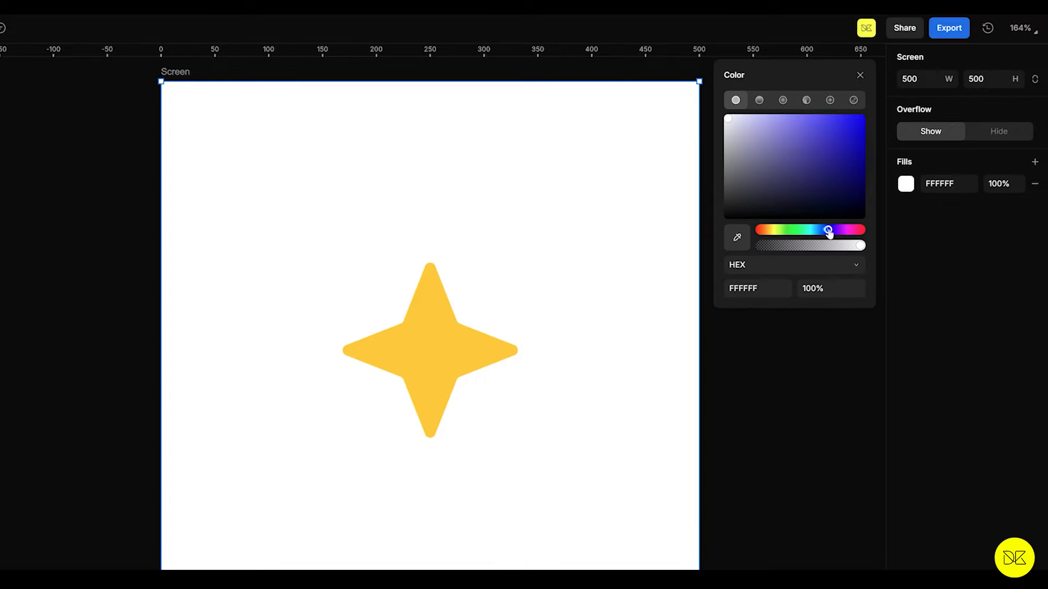
drag(824, 178, 832, 116)
click(340, 263)
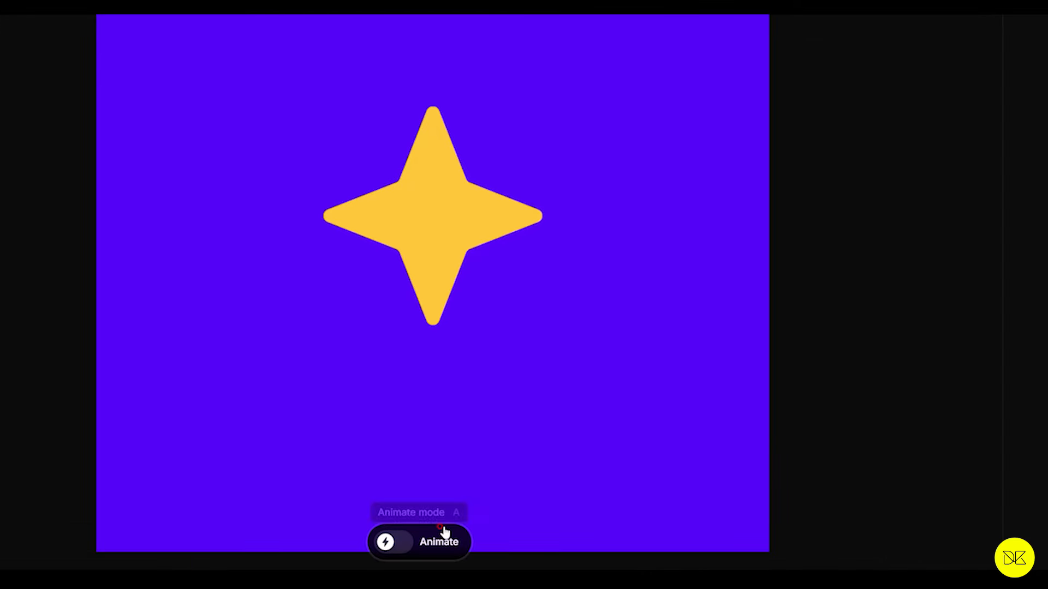
Step: Switch to Animate mode and cycle through the playback speeds, ending on 1.0x
click(415, 546)
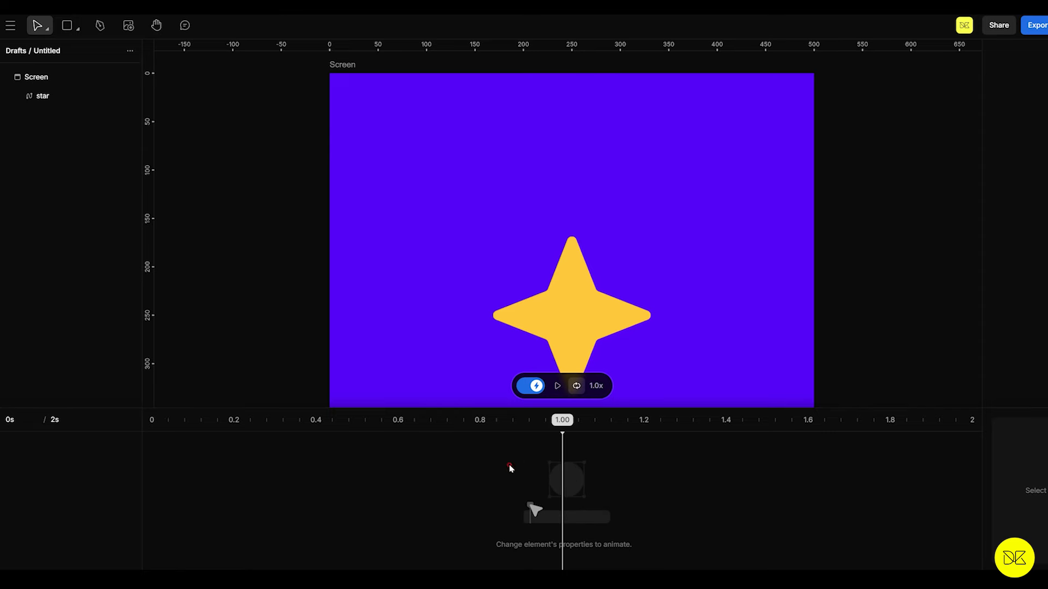
click(596, 386)
click(596, 386)
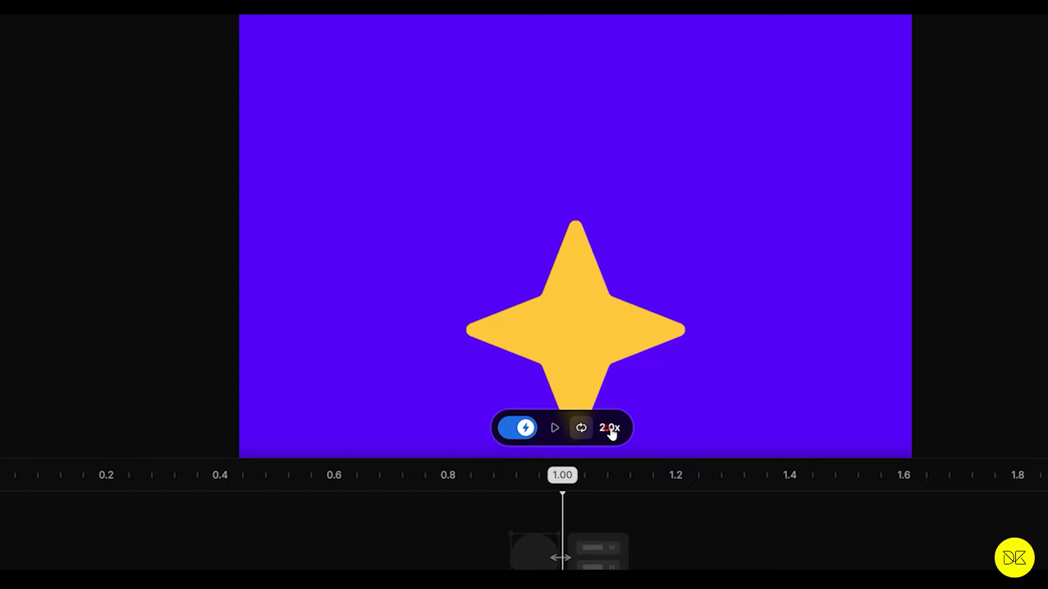
click(610, 431)
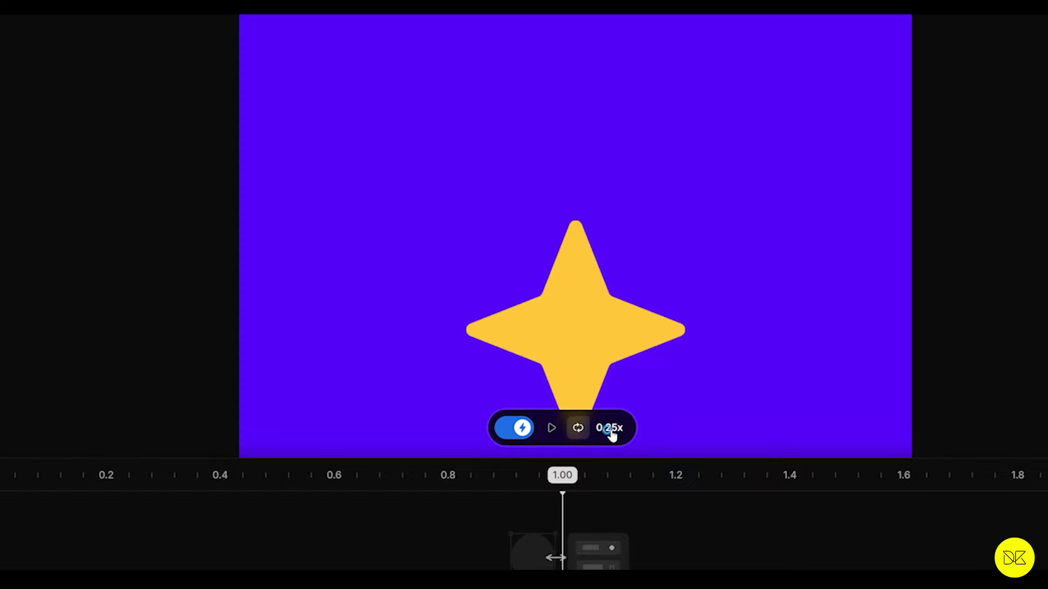
click(612, 431)
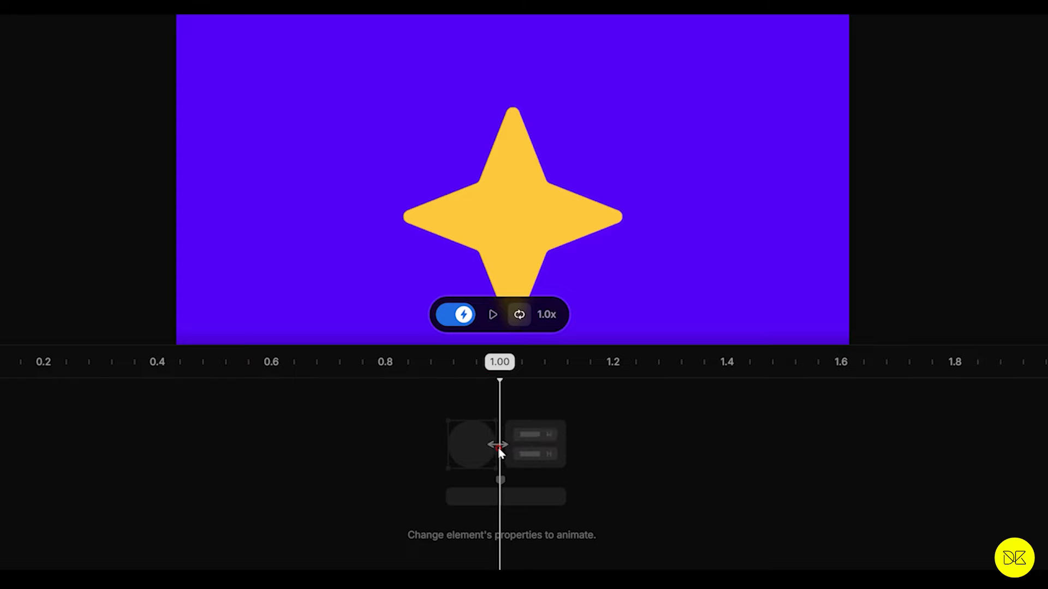
Step: Animate the star at 1 s by moving it horizontally past the screen's right edge to about X 511, and preview the motion
click(438, 203)
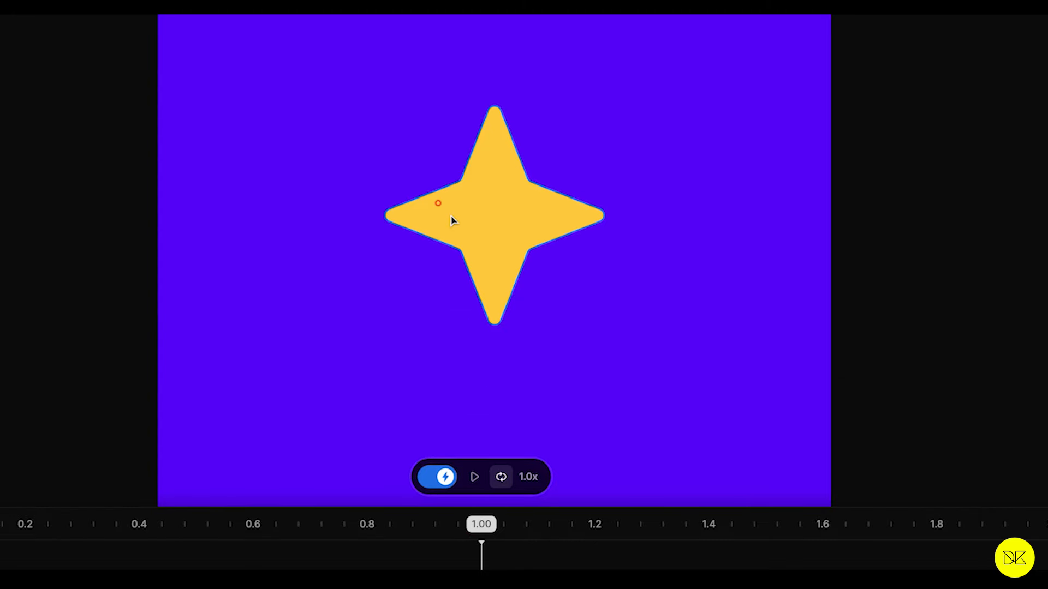
click(483, 225)
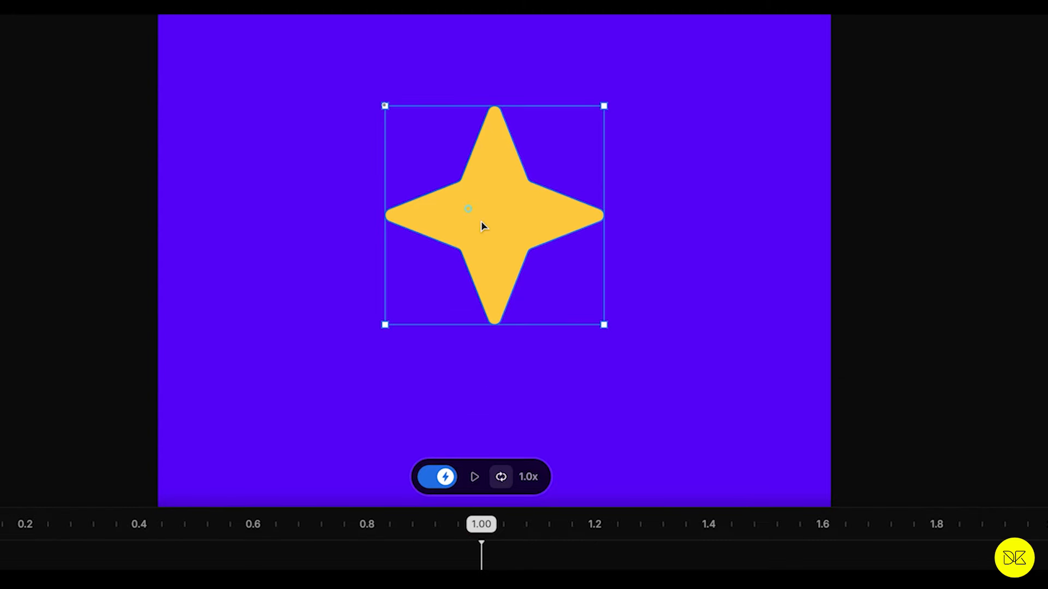
drag(495, 230, 945, 218)
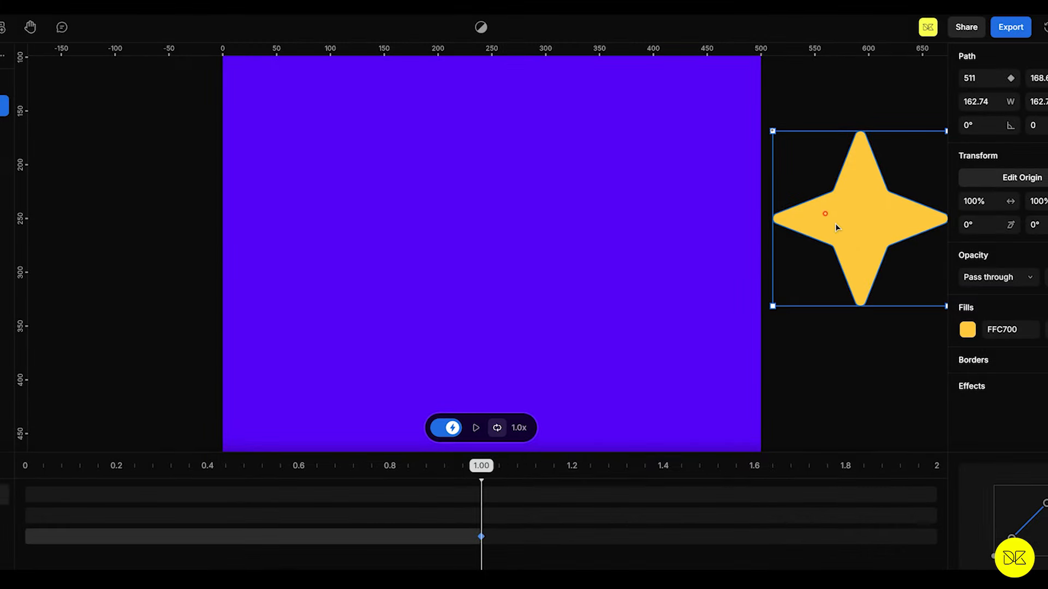
click(474, 429)
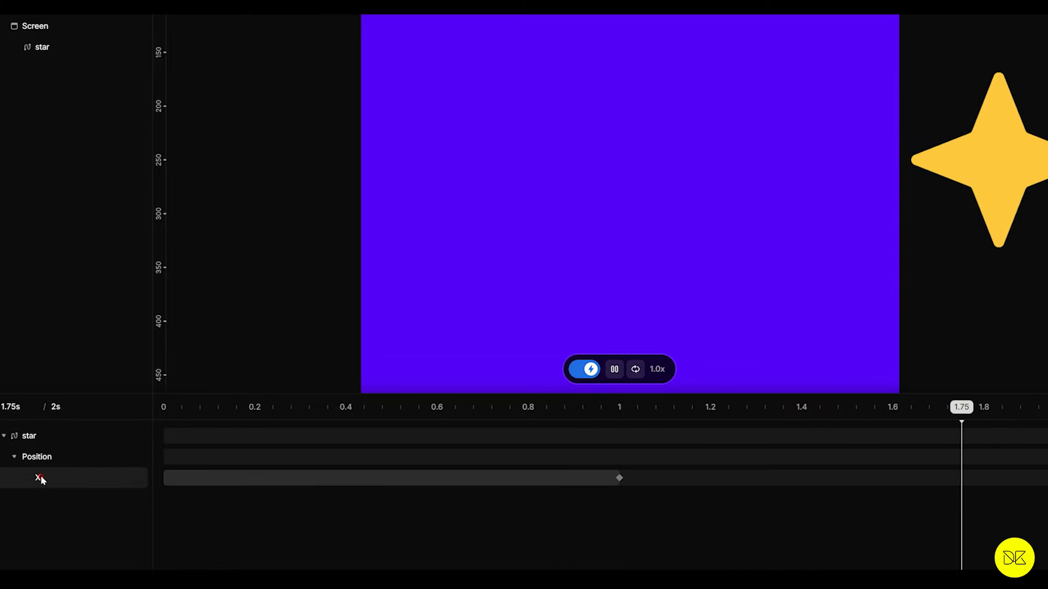
Step: Stop the preview and reset the star's X position keyframe at 1 s to its initial value
key(space)
click(42, 505)
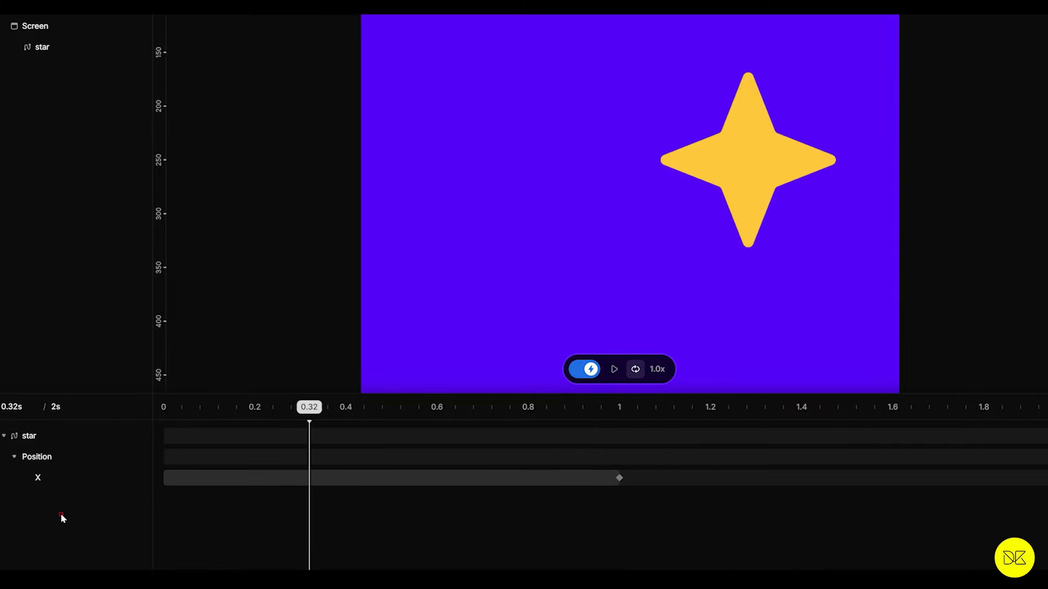
click(41, 477)
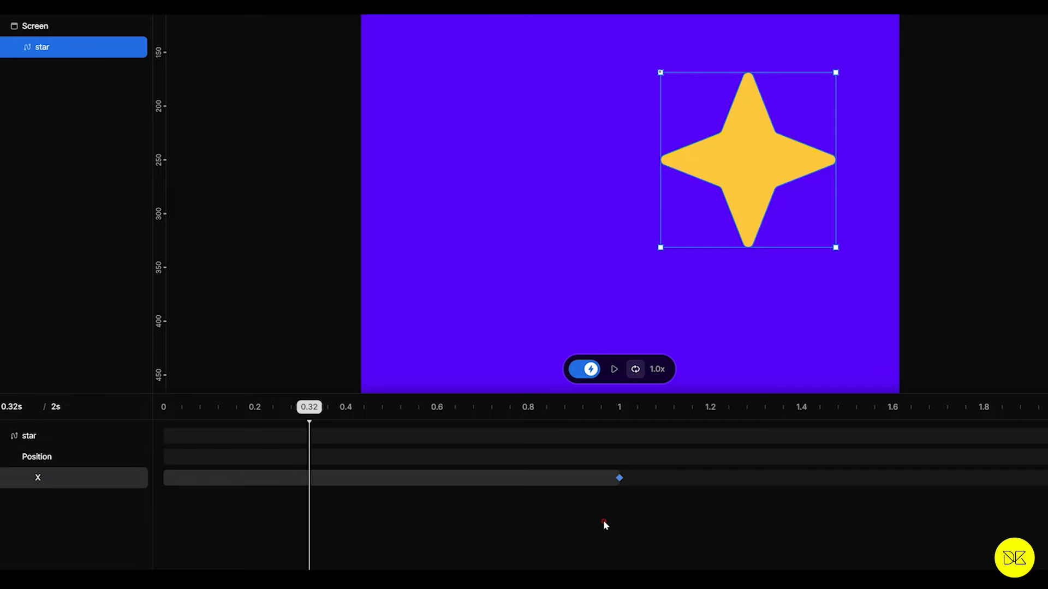
click(619, 479)
right_click(620, 478)
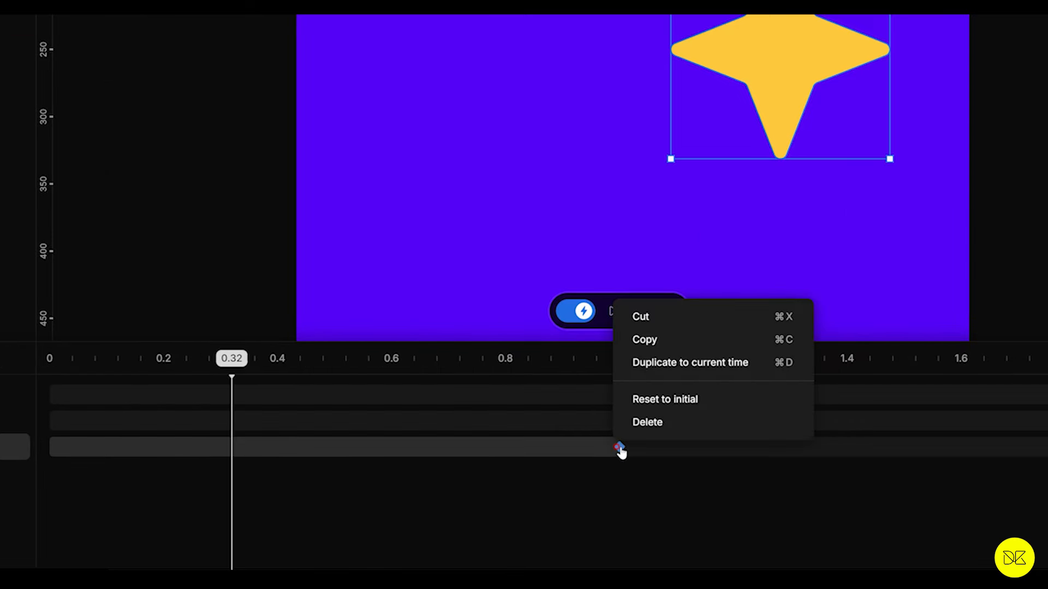
click(552, 493)
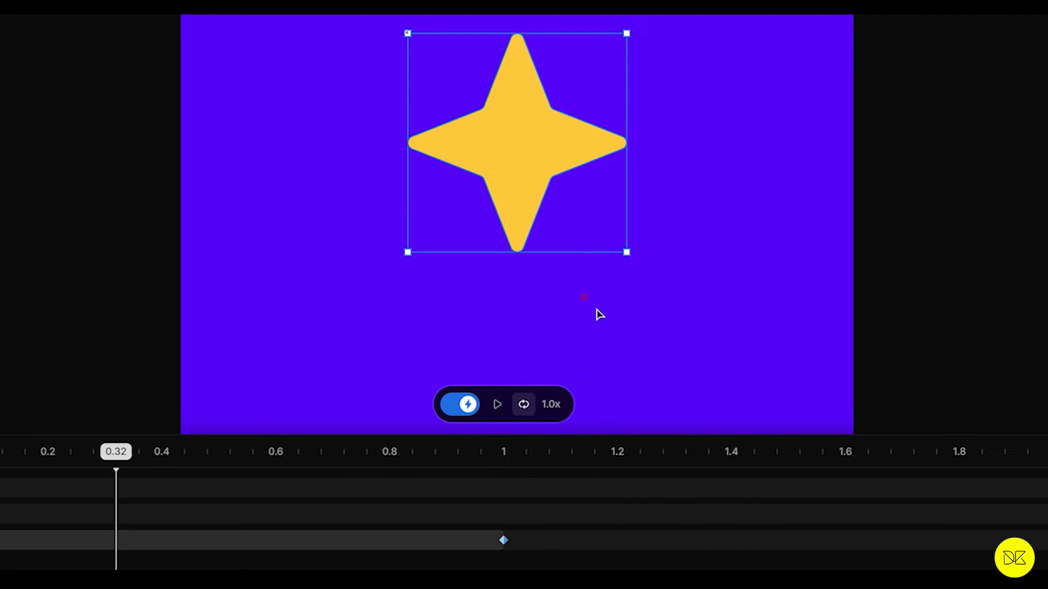
Step: Delete the star's X position keyframe at 1 s and leave Animate mode
right_click(503, 540)
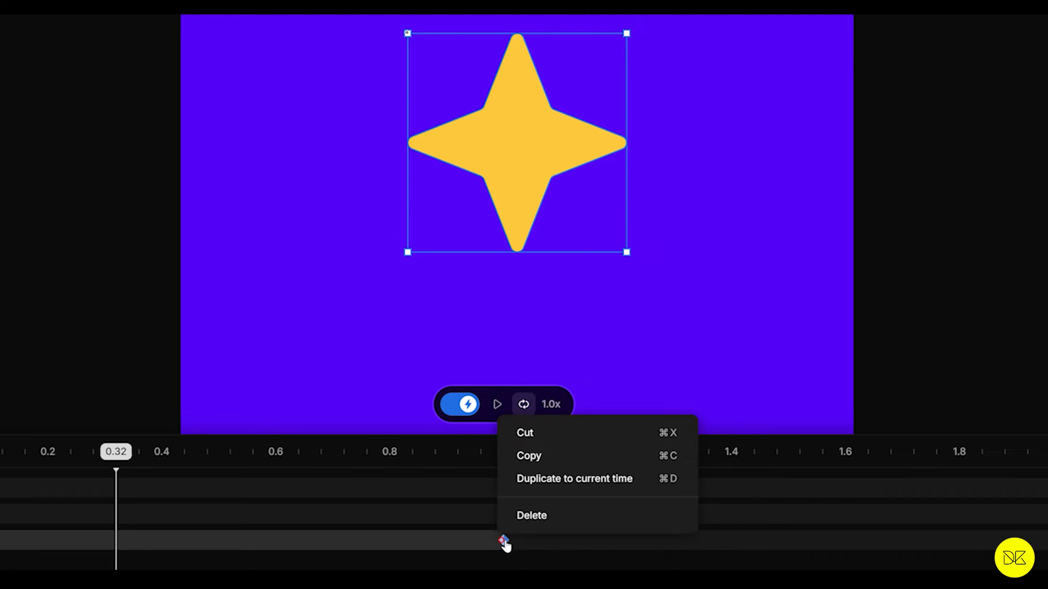
click(531, 521)
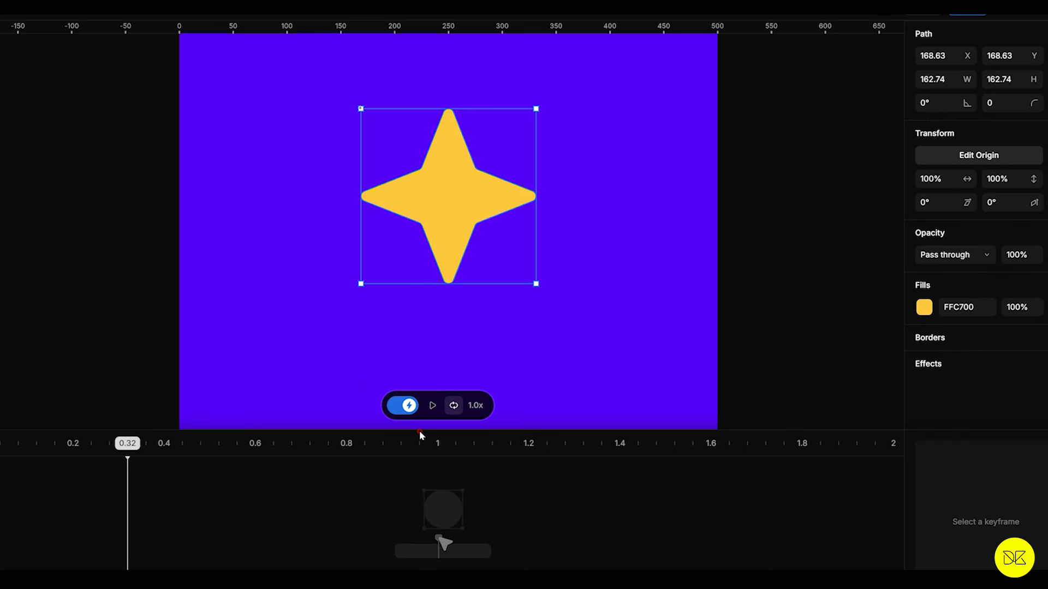
click(402, 405)
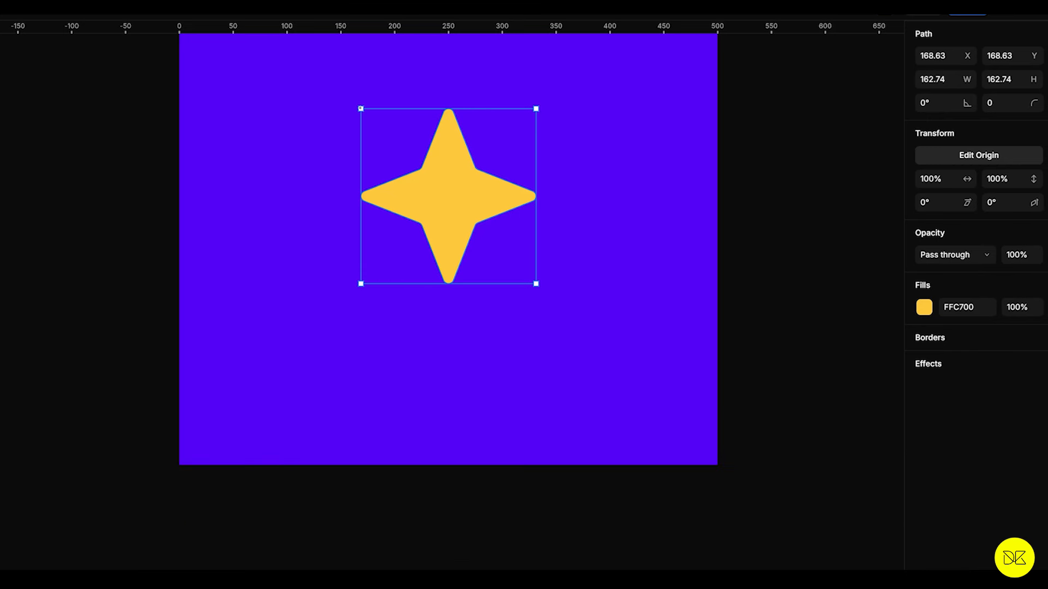
Step: Try rotating the star around its corner origin
scroll(693, 295, up, 3)
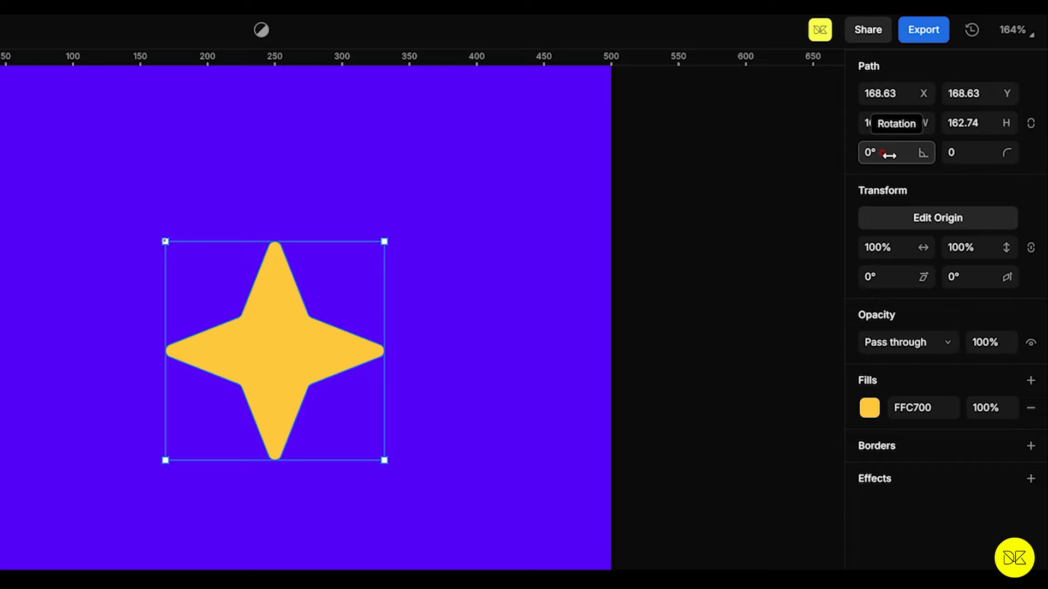
mouse_move(888, 155)
mouse_down()
mouse_move(907, 151)
mouse_move(842, 151)
mouse_move(919, 147)
mouse_move(842, 147)
mouse_move(936, 149)
mouse_move(847, 149)
mouse_move(923, 147)
mouse_move(873, 149)
mouse_up()
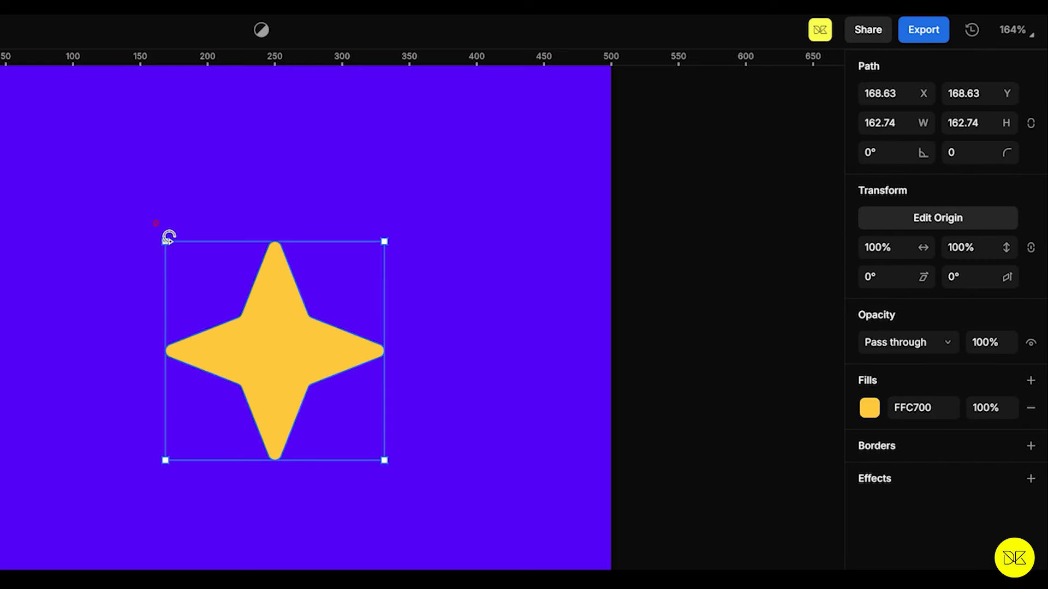
click(129, 242)
click(276, 351)
click(493, 288)
click(291, 374)
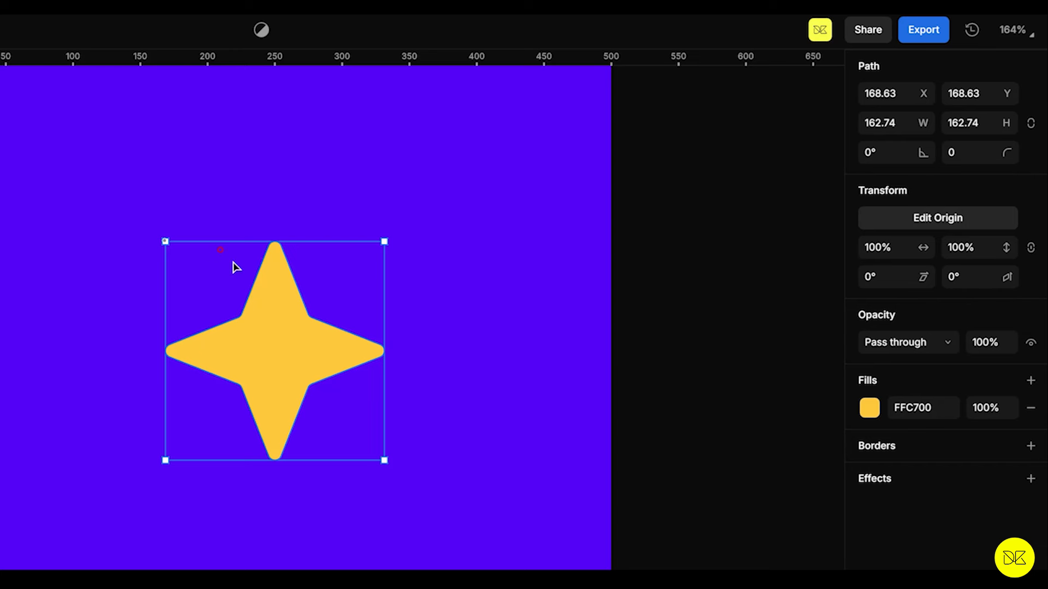
Step: Set the star's transform origin to its center at X 0, Y 0, and exit origin editing
click(893, 226)
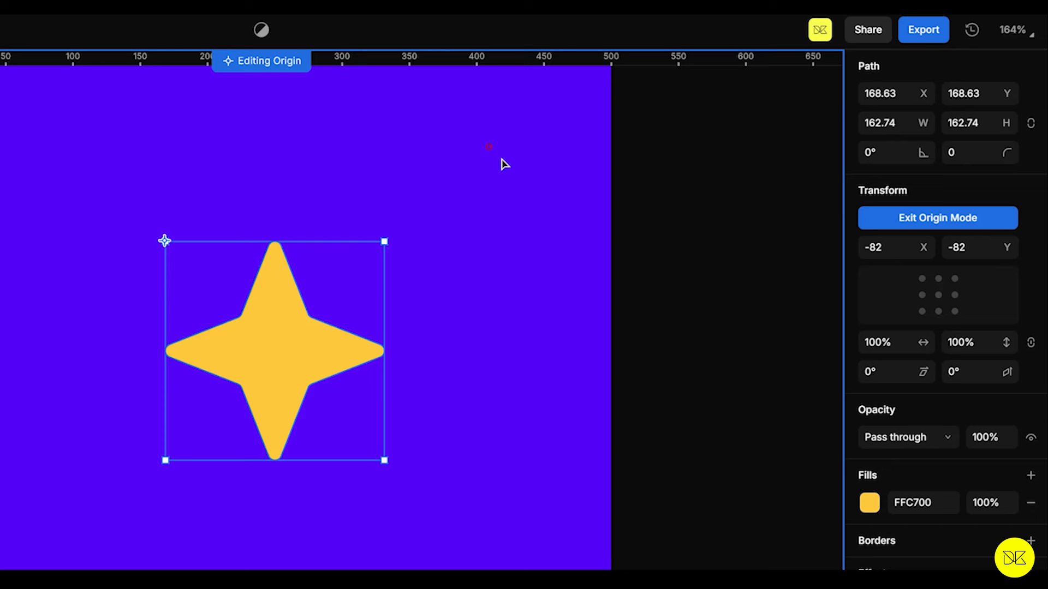
click(938, 296)
click(922, 223)
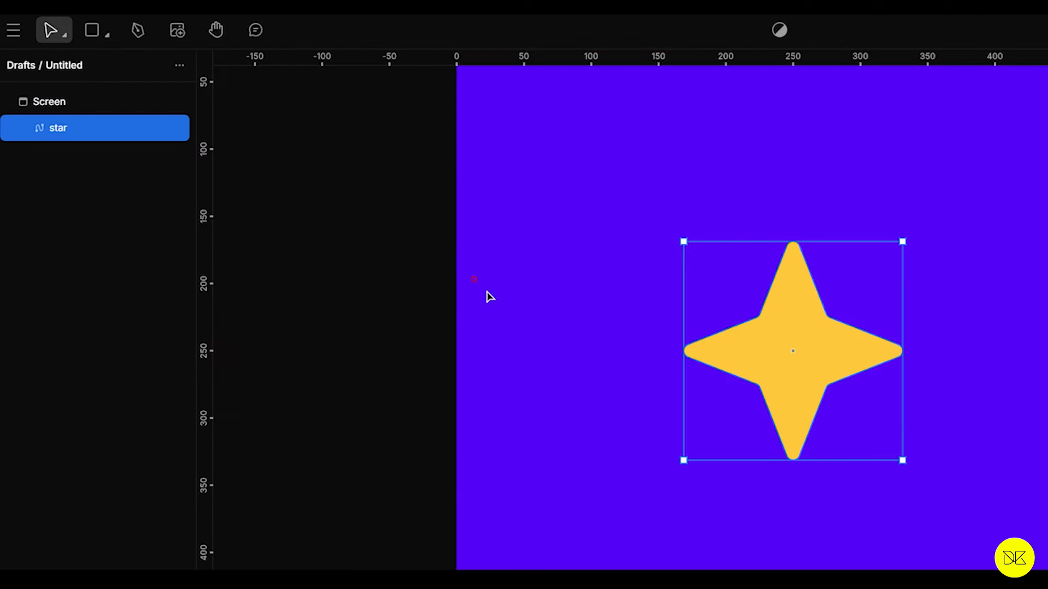
Step: Draw a square about 240 by 240 over the star and place it behind the star, centered at X 130, Y 130
click(94, 34)
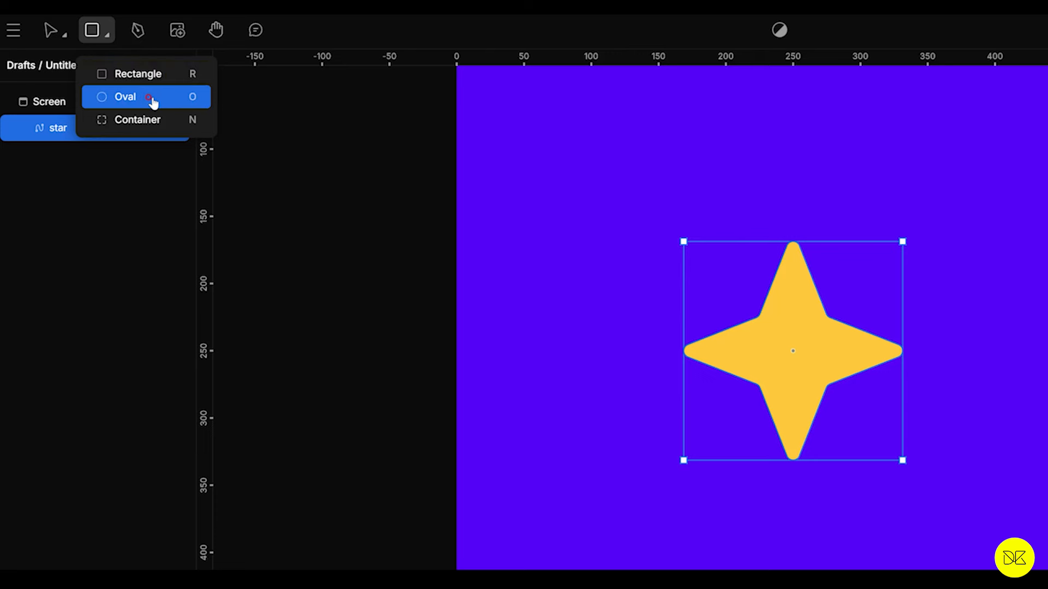
click(137, 76)
drag(329, 148, 651, 507)
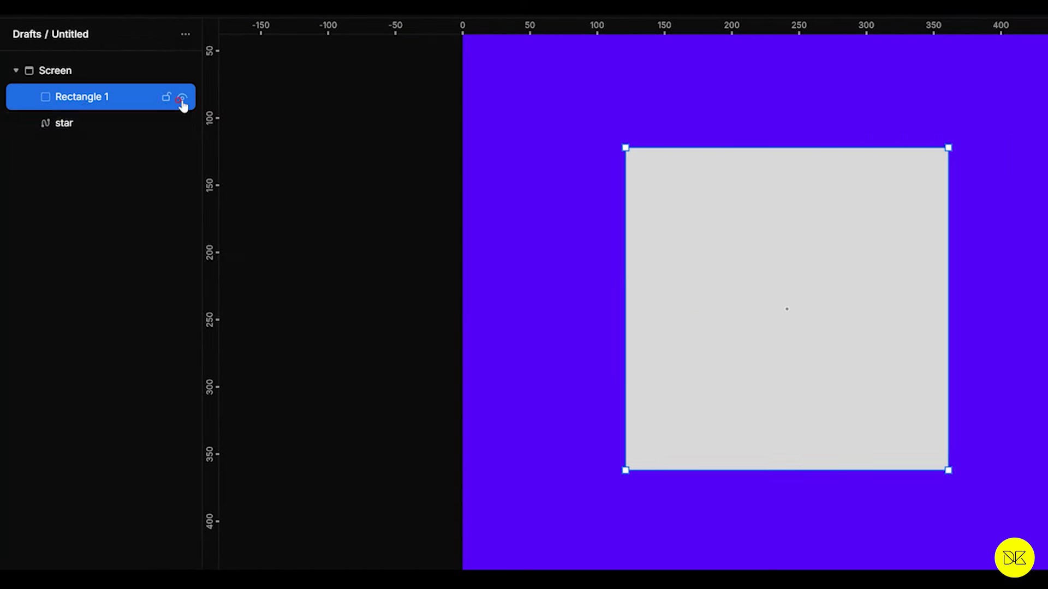
drag(94, 112, 90, 130)
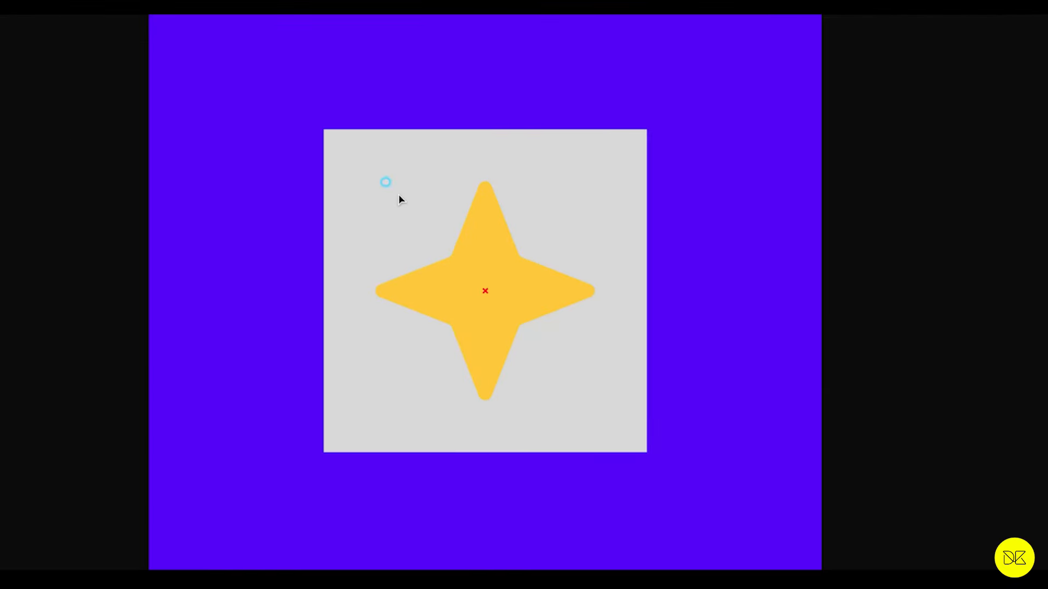
mouse_move(400, 199)
mouse_down()
mouse_move(384, 201)
mouse_move(414, 173)
mouse_move(407, 197)
mouse_move(379, 191)
mouse_move(414, 199)
mouse_move(395, 180)
mouse_move(400, 197)
mouse_up()
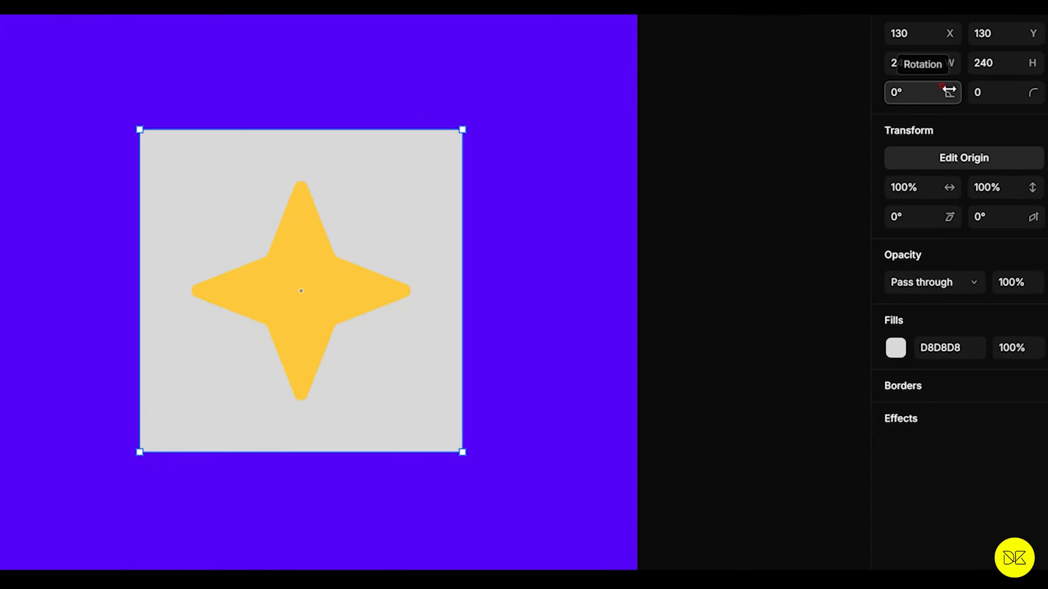
Step: Set the square's rotation to 45°
drag(906, 93, 927, 93)
key(ctrl+z)
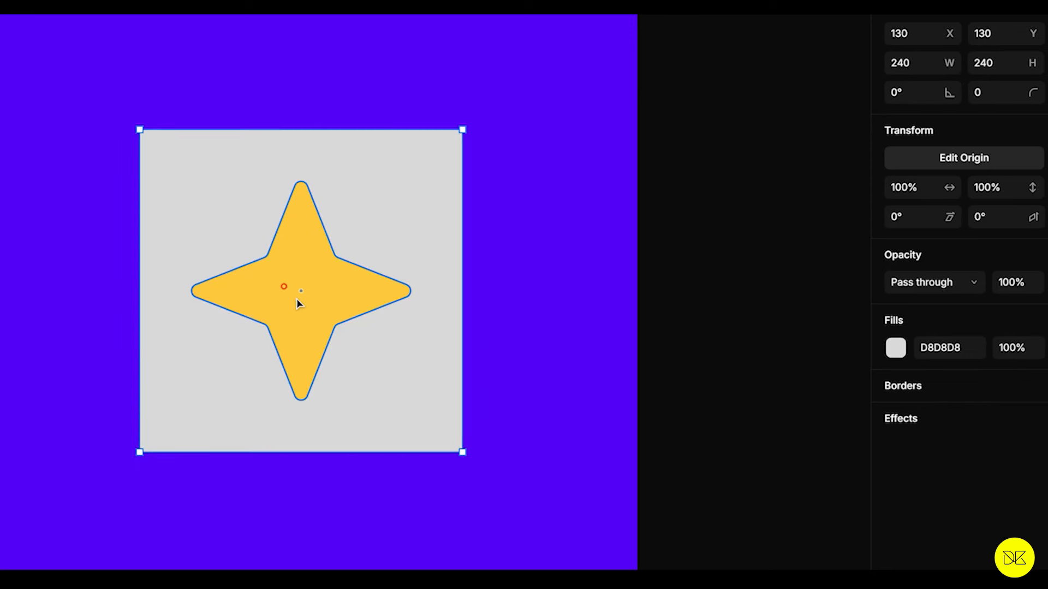
click(911, 94)
key(Return)
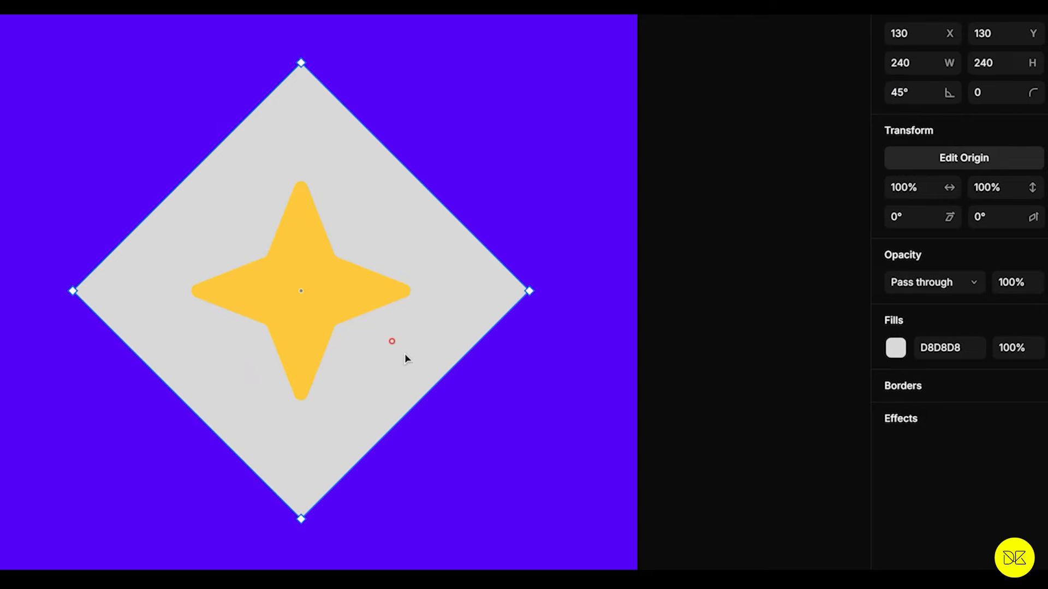
Step: Set the rotated square's corner radius to 50 and change its fill to bright red
drag(989, 89, 1036, 86)
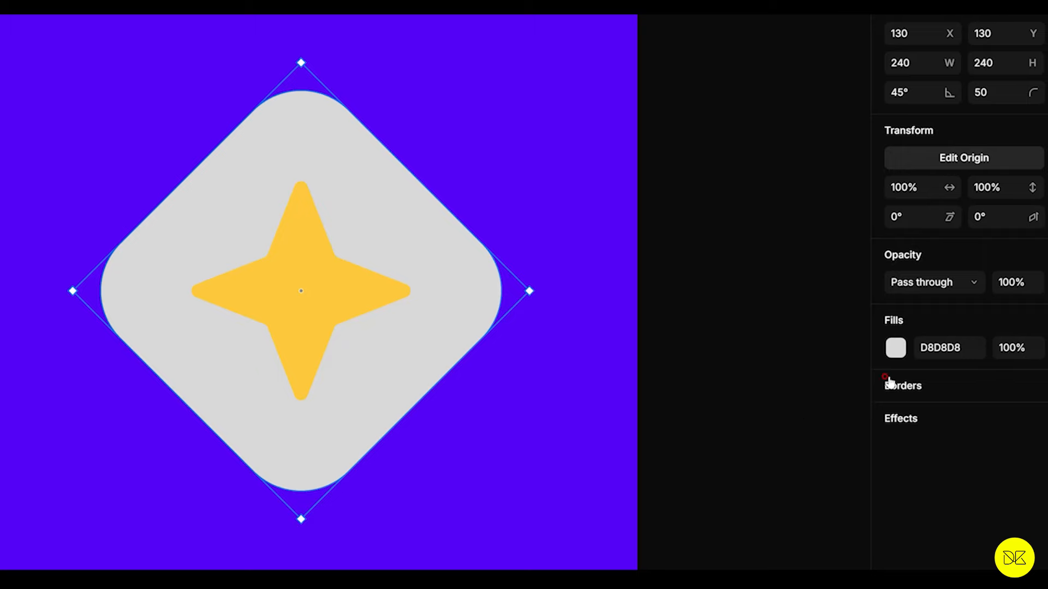
click(893, 348)
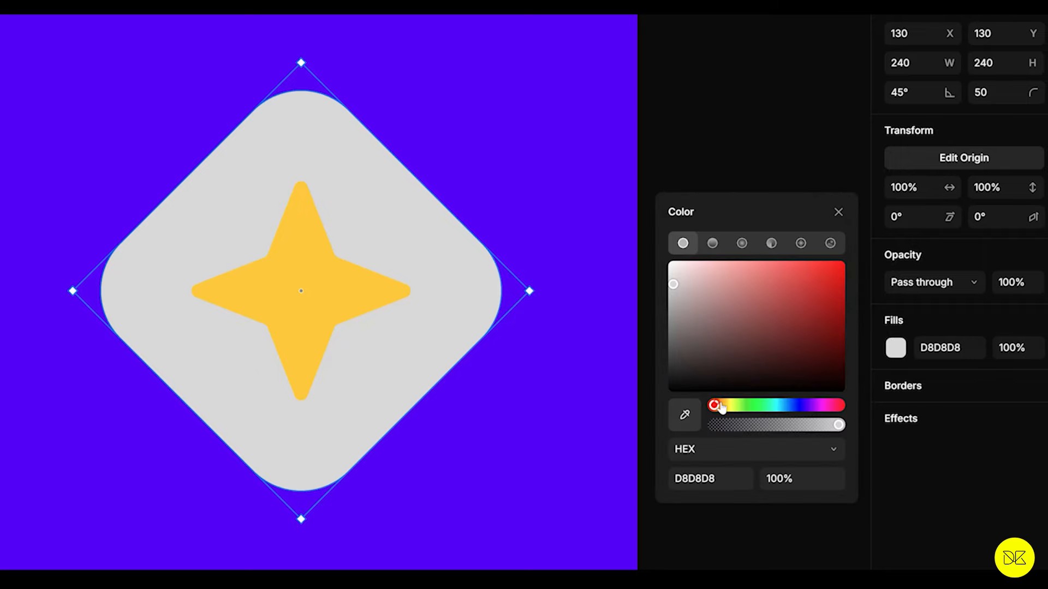
drag(739, 349, 847, 261)
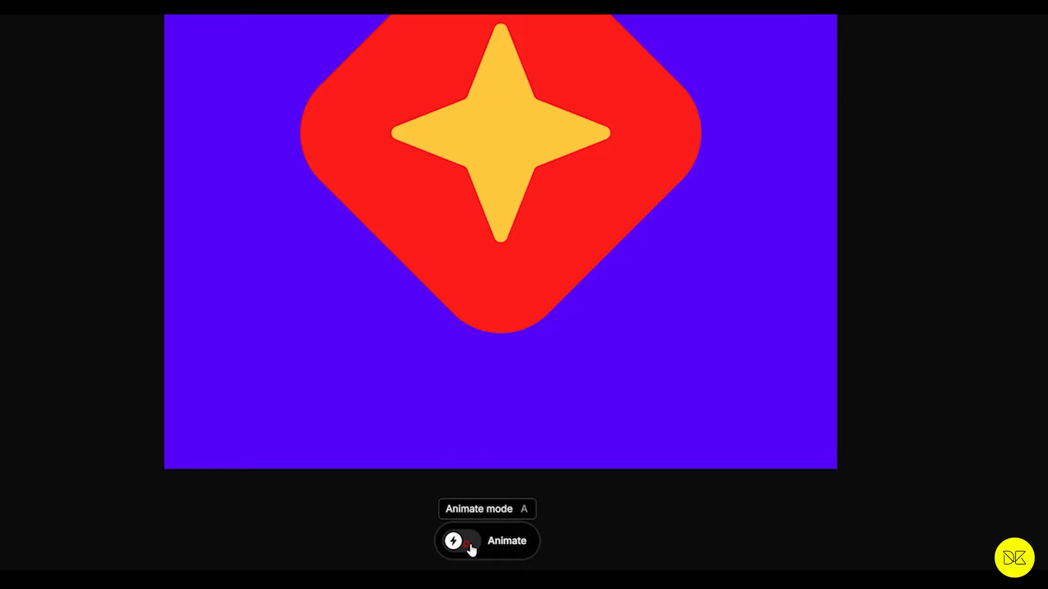
Step: In Animate mode, keyframe a rotation of the star and red rounded square together at 1 s, and preview the animation
click(470, 546)
drag(99, 361, 487, 378)
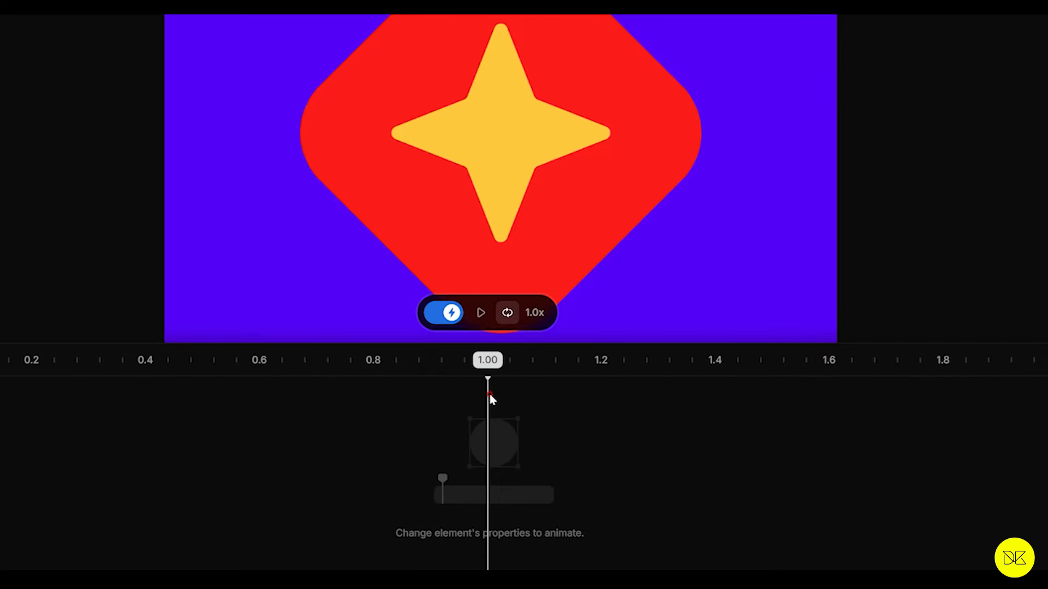
scroll(1042, 221, down, 3)
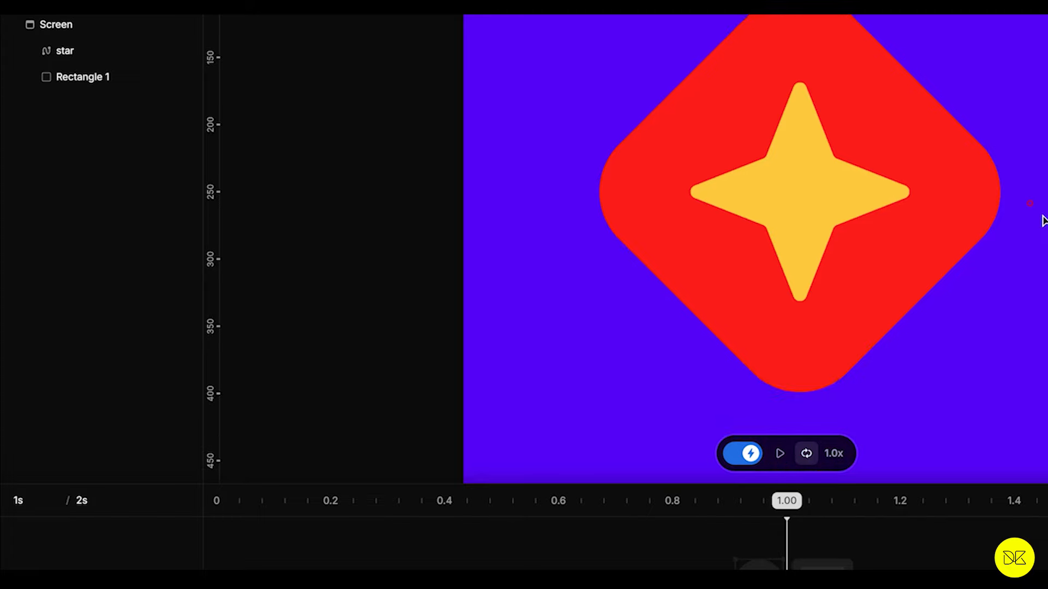
click(130, 54)
shift+click(89, 77)
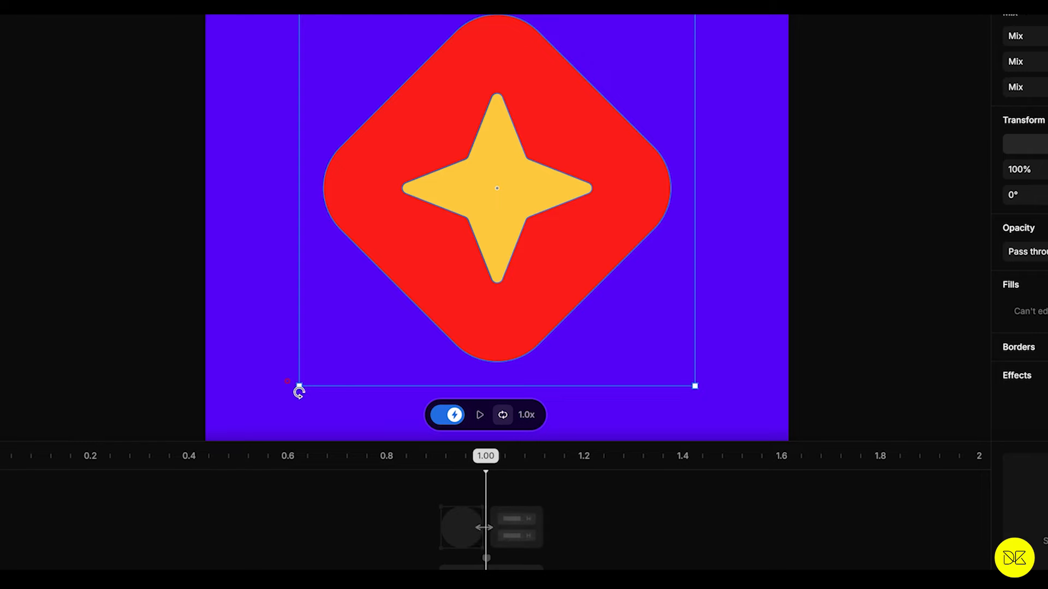
drag(263, 355, 321, 56)
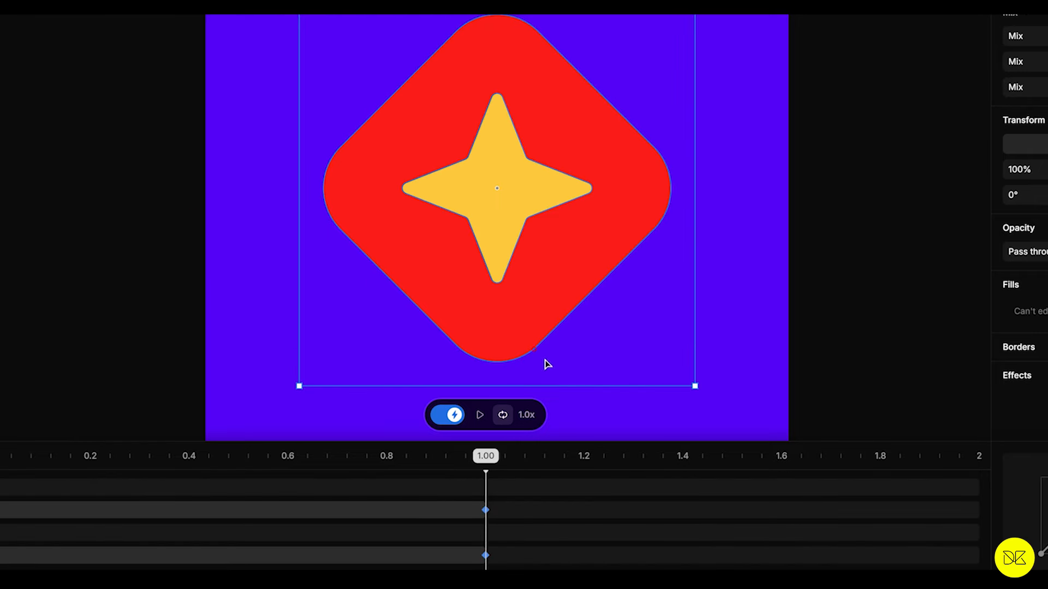
click(481, 415)
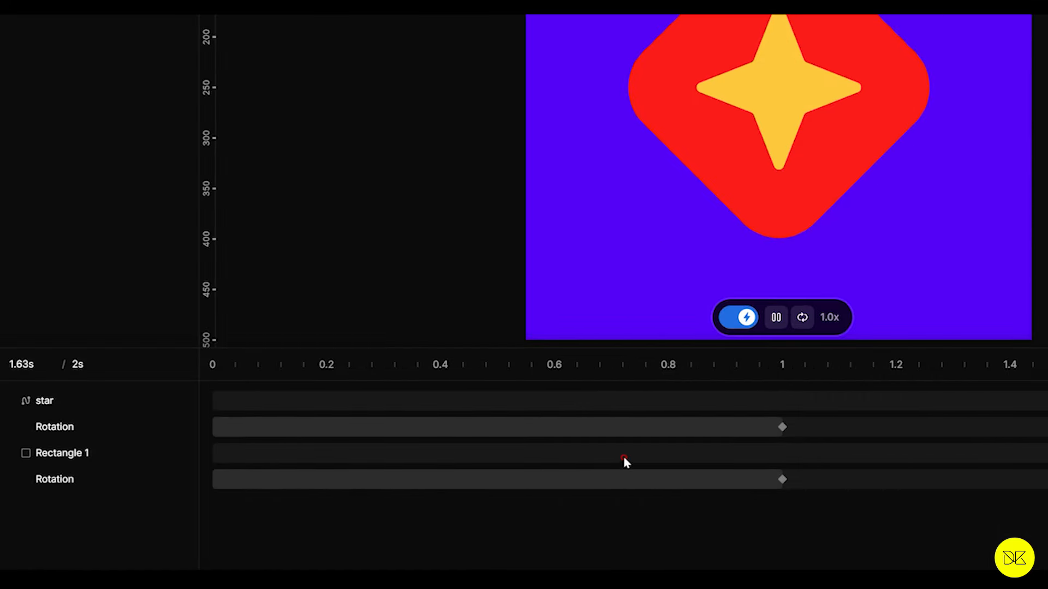
Step: Set the easing of the red rounded square's rotation keyframe to Ease in out
mouse_move(850, 513)
mouse_down()
mouse_move(775, 502)
mouse_move(754, 463)
mouse_up()
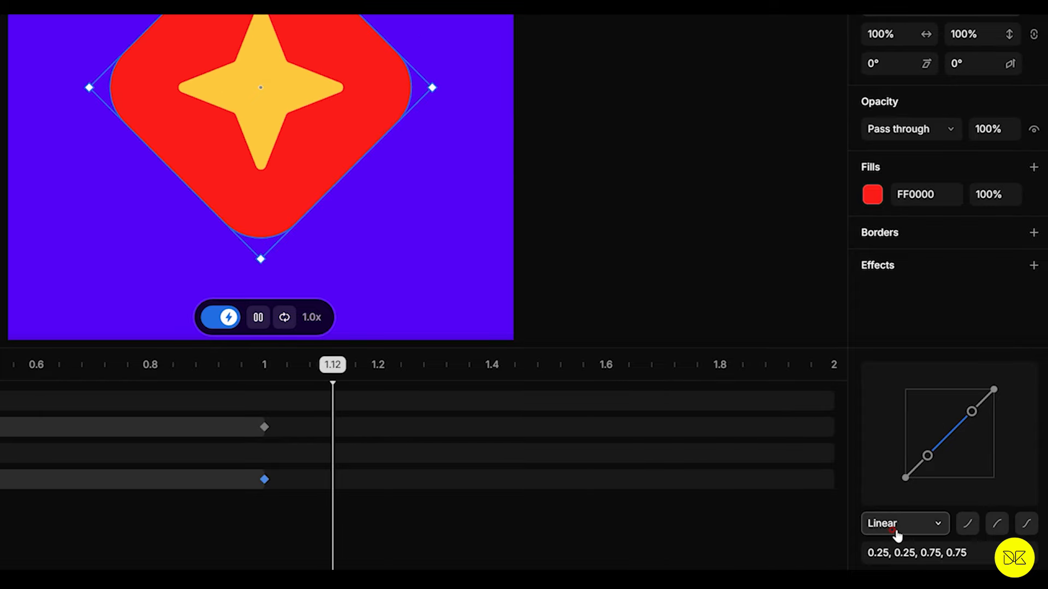
click(875, 526)
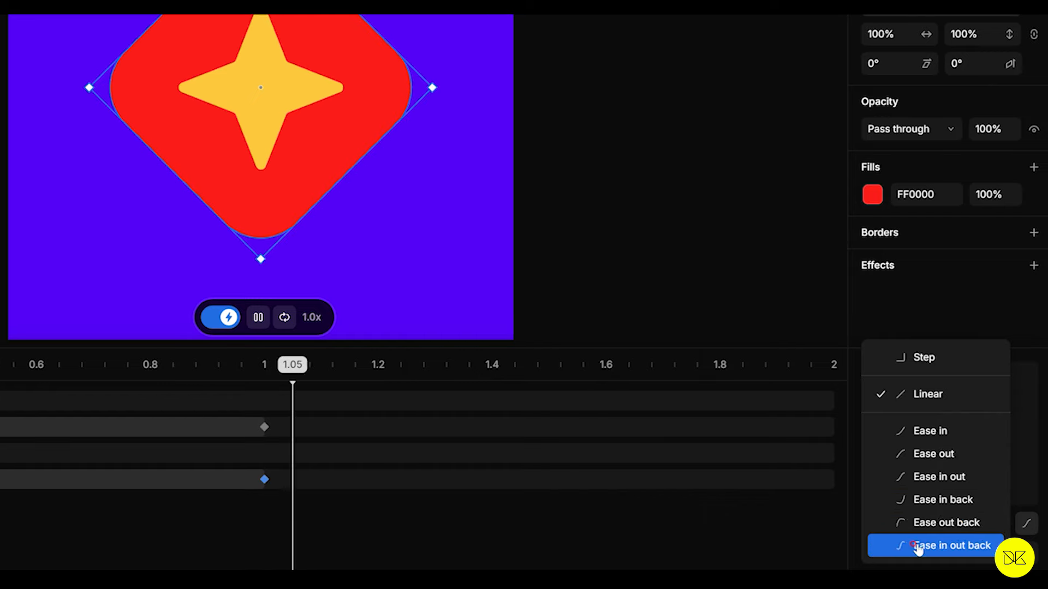
click(899, 484)
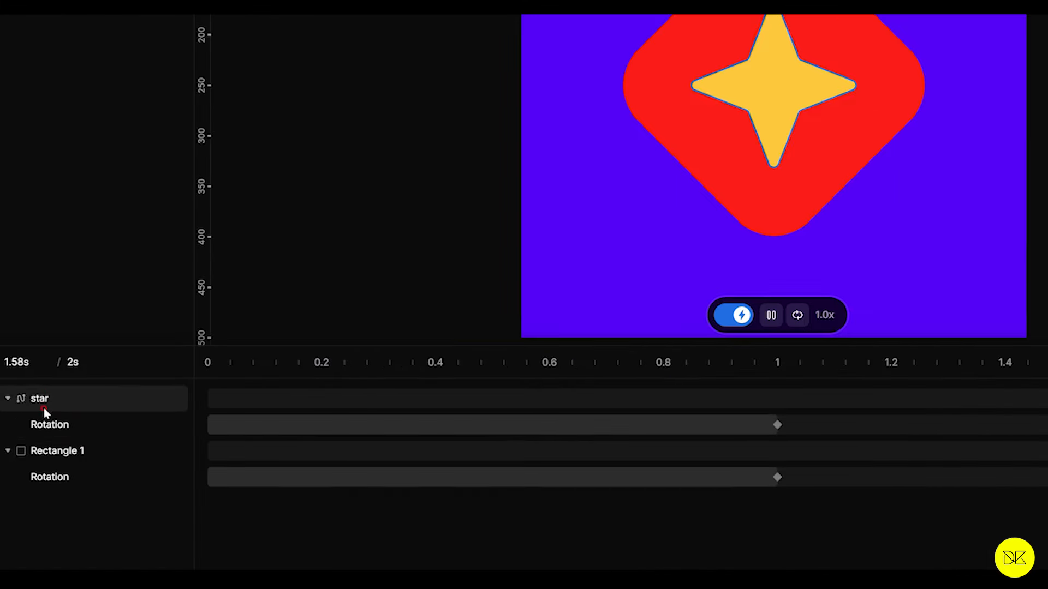
Step: Set the easing of the star's rotation keyframe to Ease in out back, and deselect the star
drag(809, 442, 747, 415)
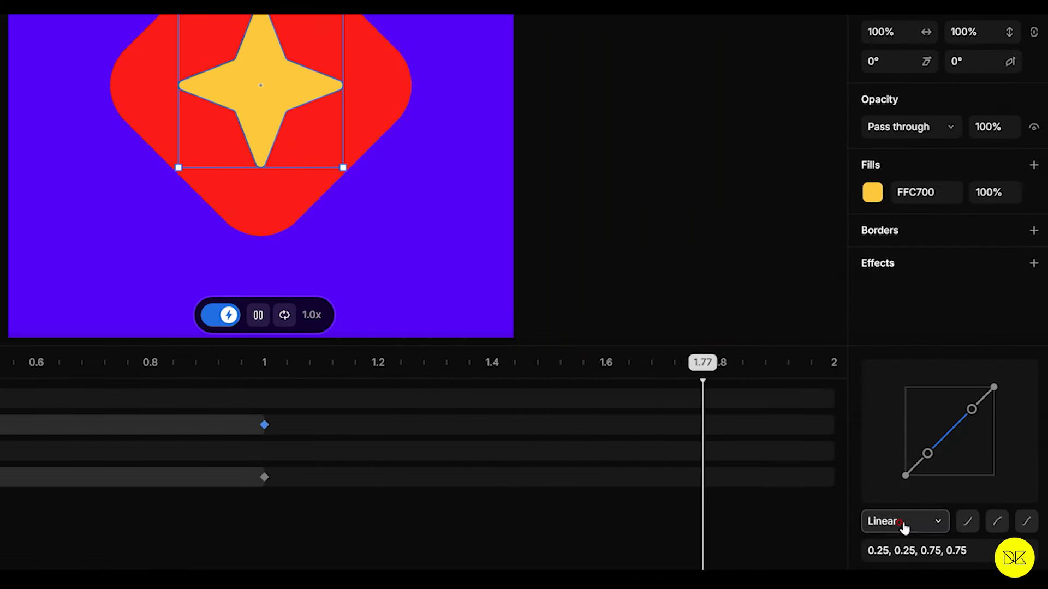
click(879, 523)
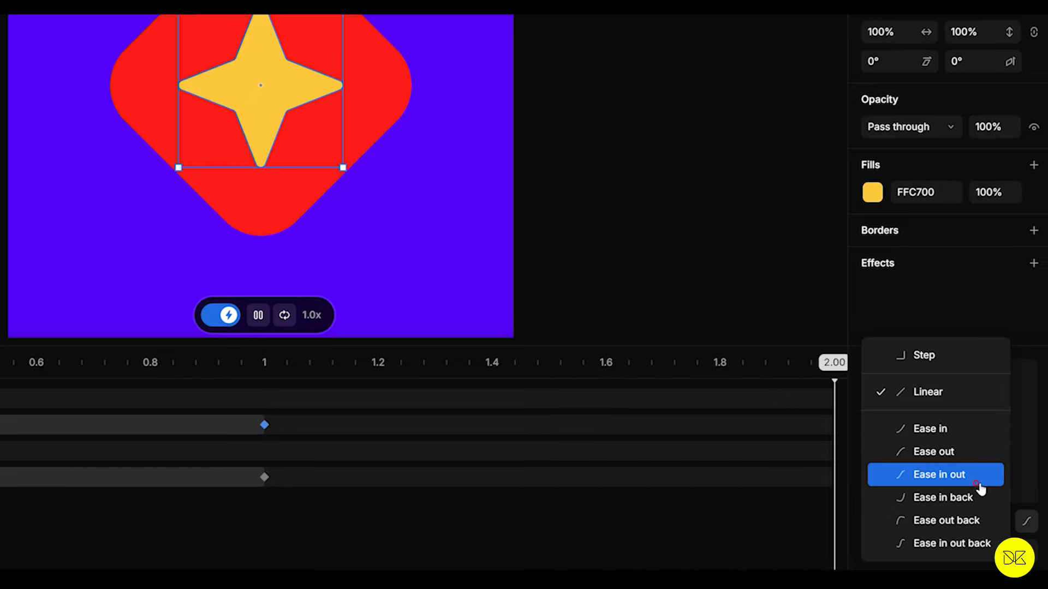
click(906, 544)
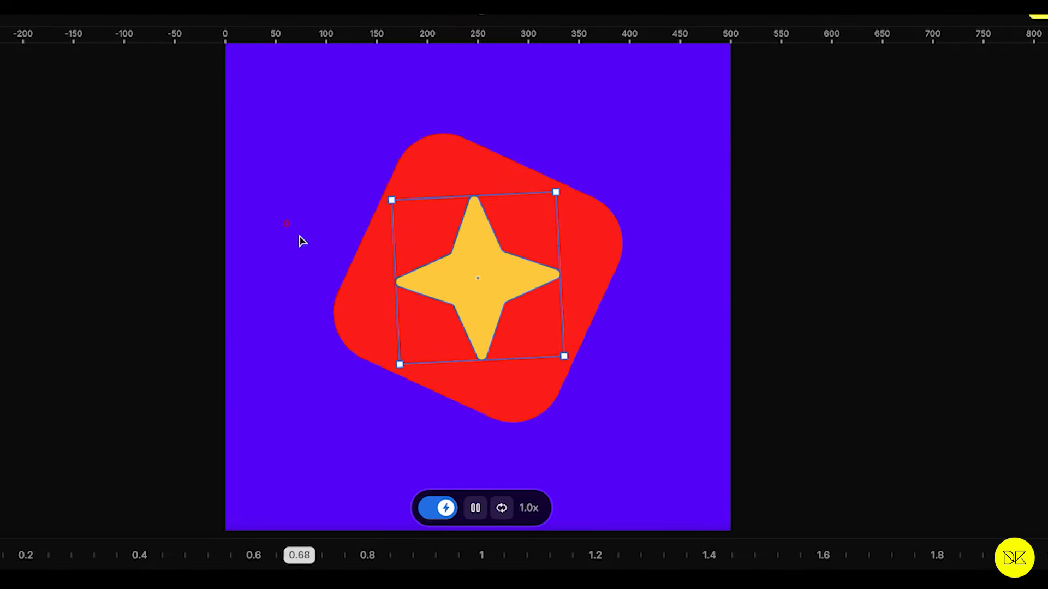
click(807, 356)
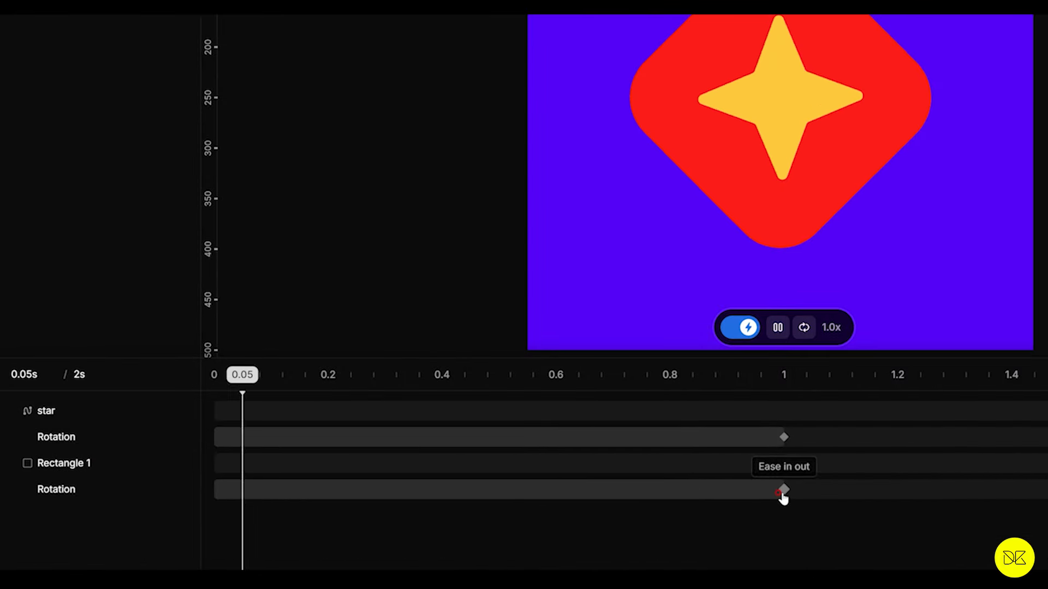
Step: Move the red square's rotation keyframe to 0.8 s, preview it, and reshape its easing curve to 0.79, 0.03, 0.56, 1
drag(783, 497, 683, 498)
click(670, 377)
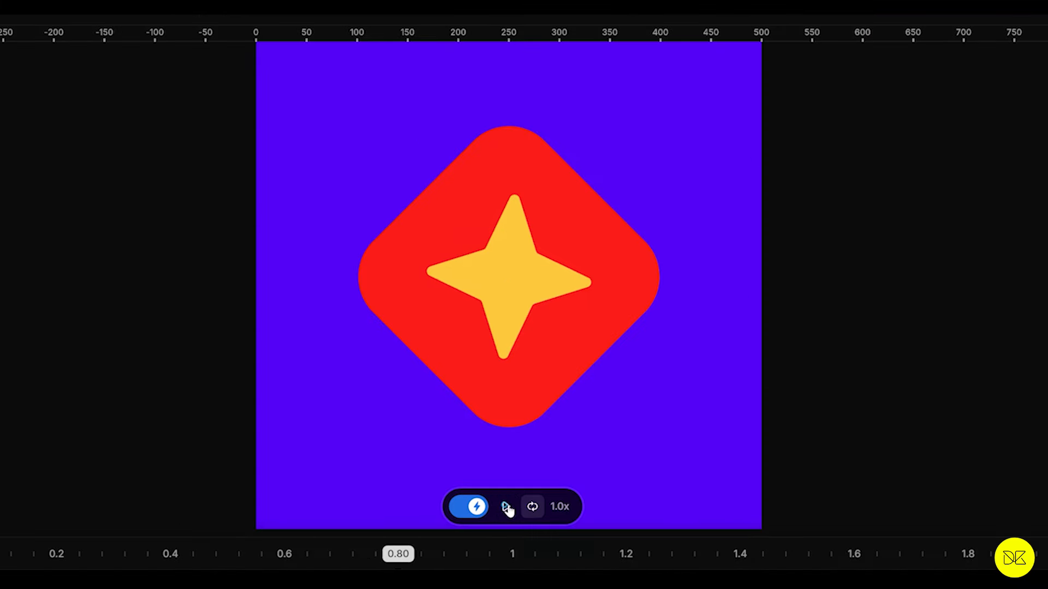
click(778, 328)
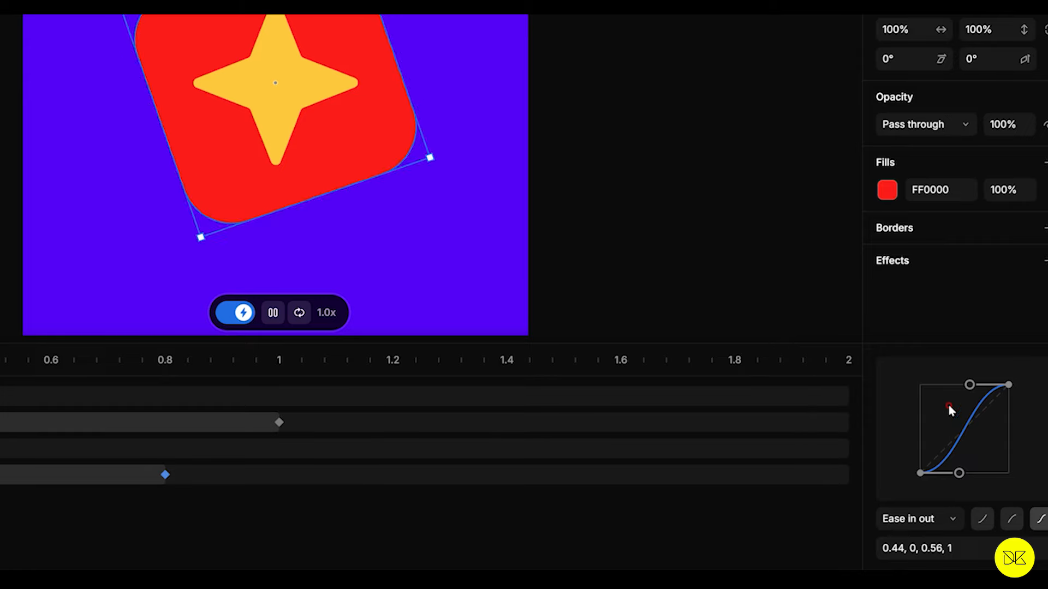
drag(959, 473, 989, 474)
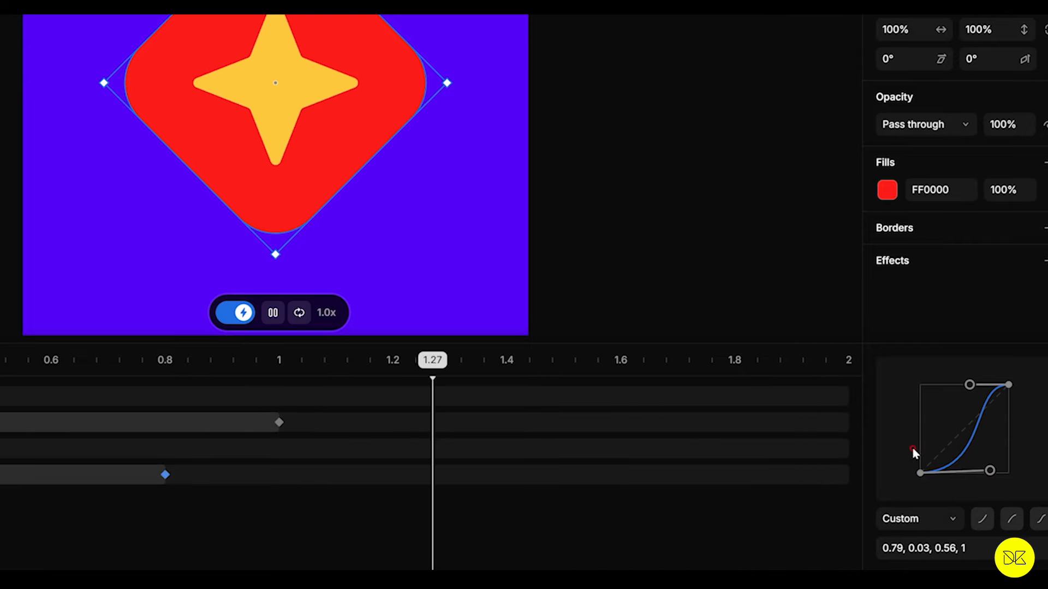
click(380, 528)
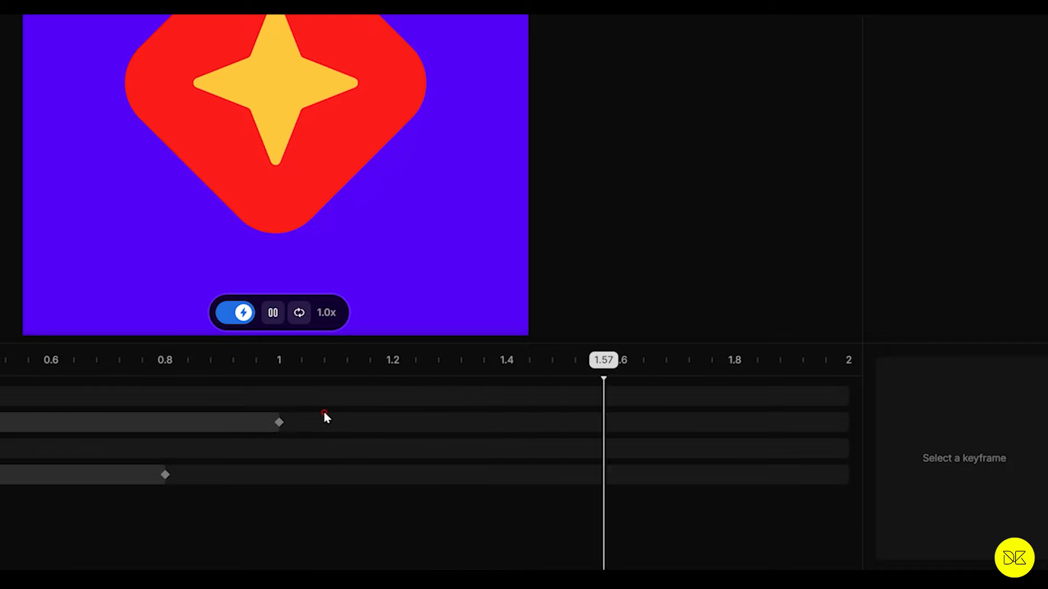
Step: Customize the easing curve of the star's rotation keyframe to 1, -0.47, 0.3, 1.35
click(280, 423)
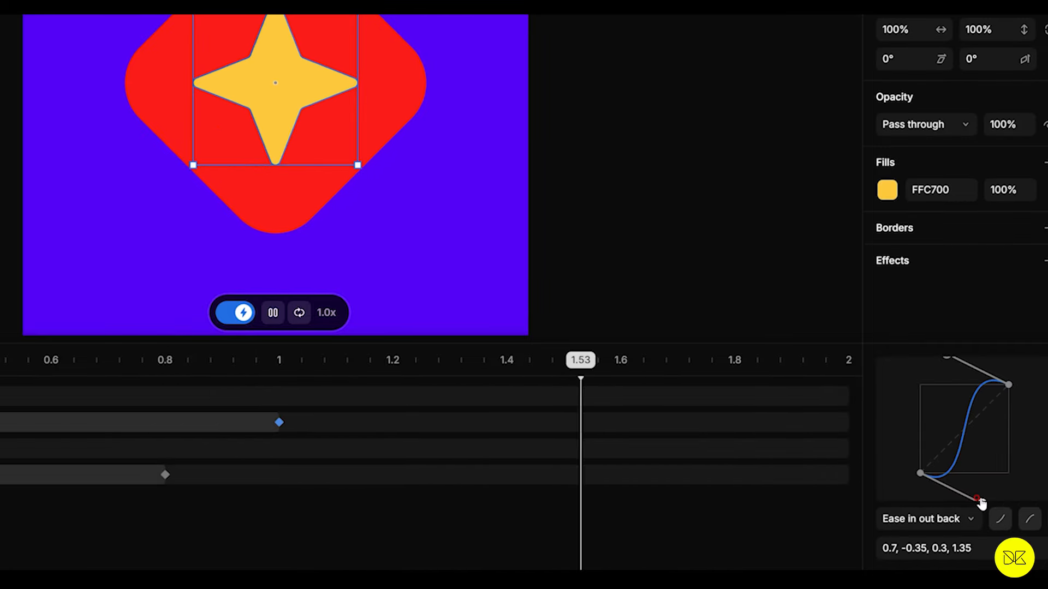
drag(980, 503, 1014, 519)
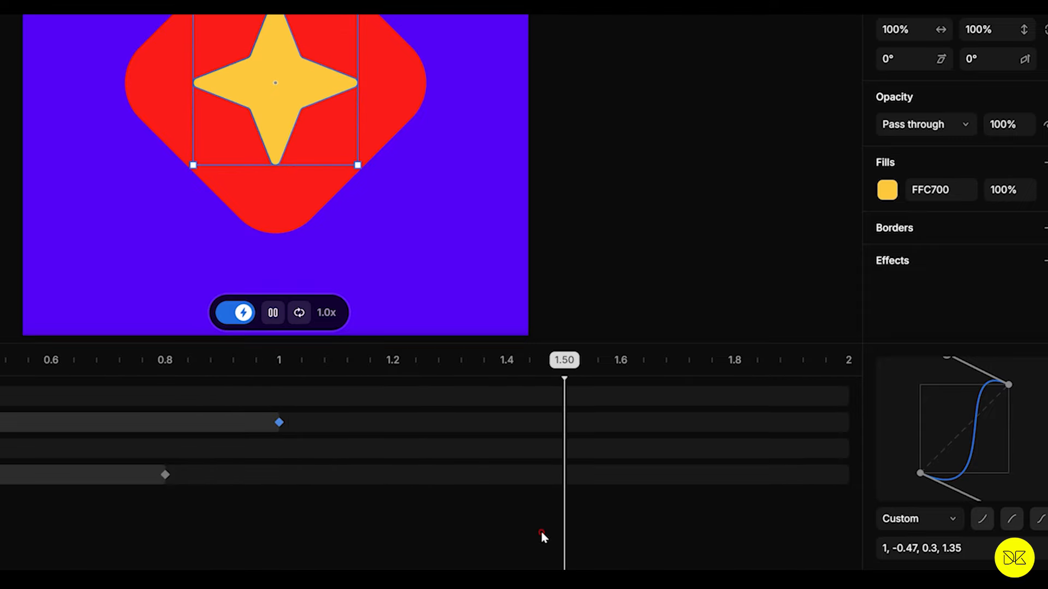
click(474, 533)
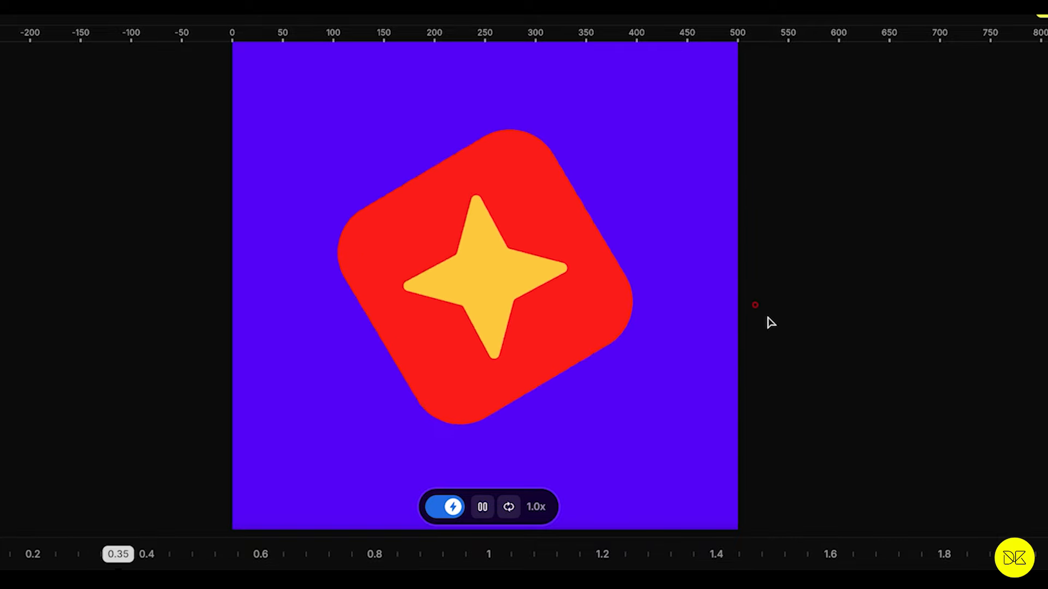
Step: Leave Animate mode and set the opacity of the screen's blue-violet fill to 0%
click(453, 507)
scroll(263, 318, down, 1)
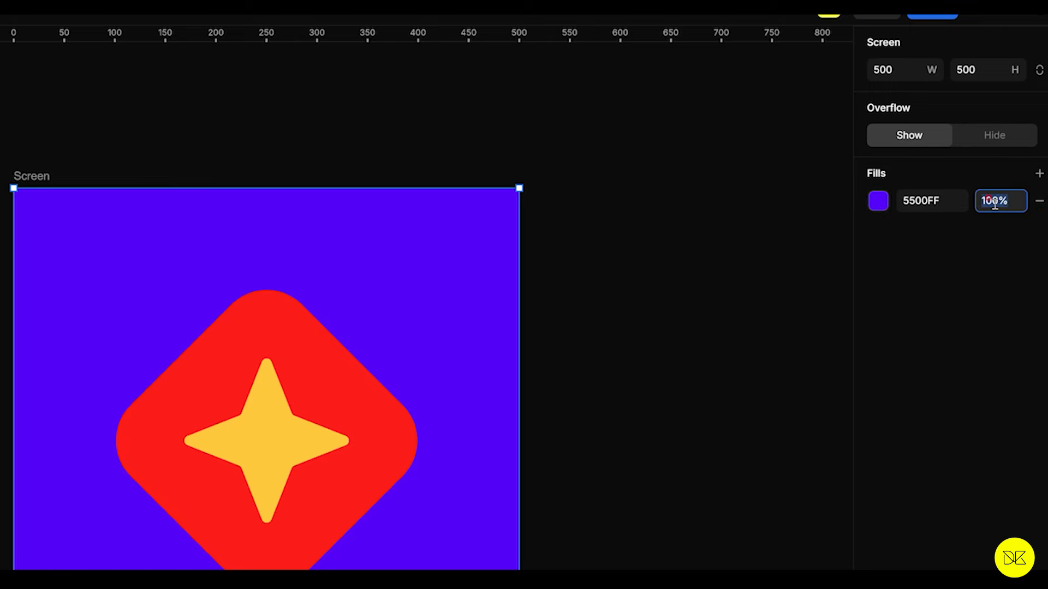
key(Return)
scroll(581, 193, down, 1)
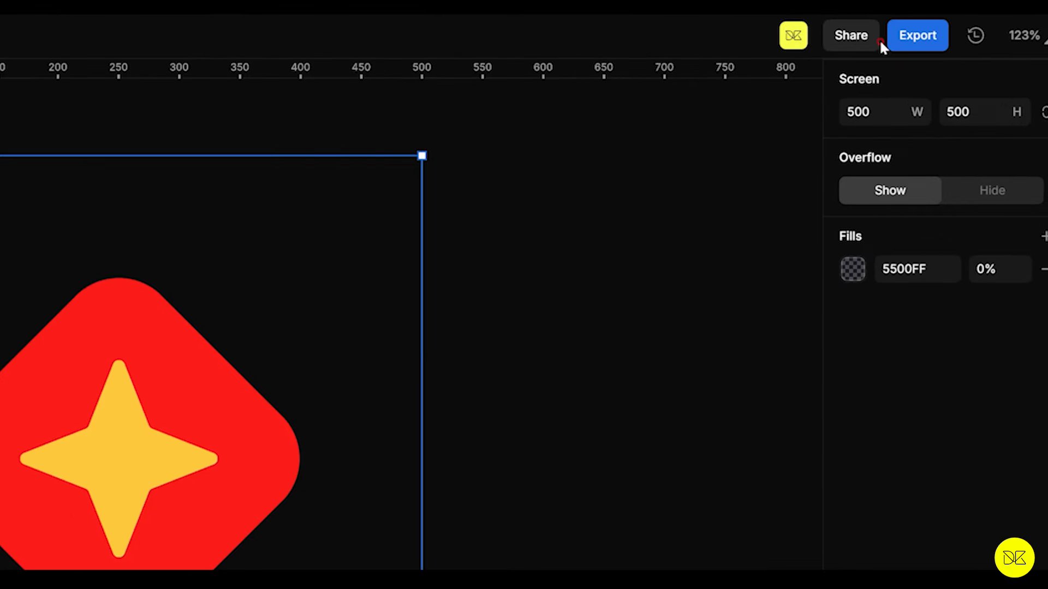
Step: Export the animation as Lottie and again as a transparent, looping GIF, both at 30 fps from 0 to 2 s
click(922, 37)
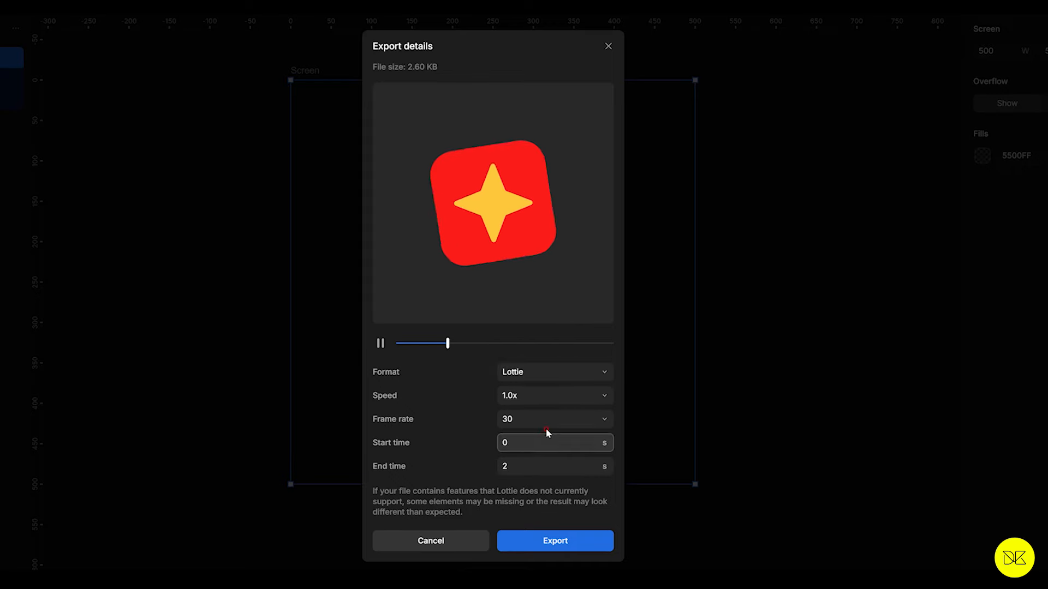
click(550, 549)
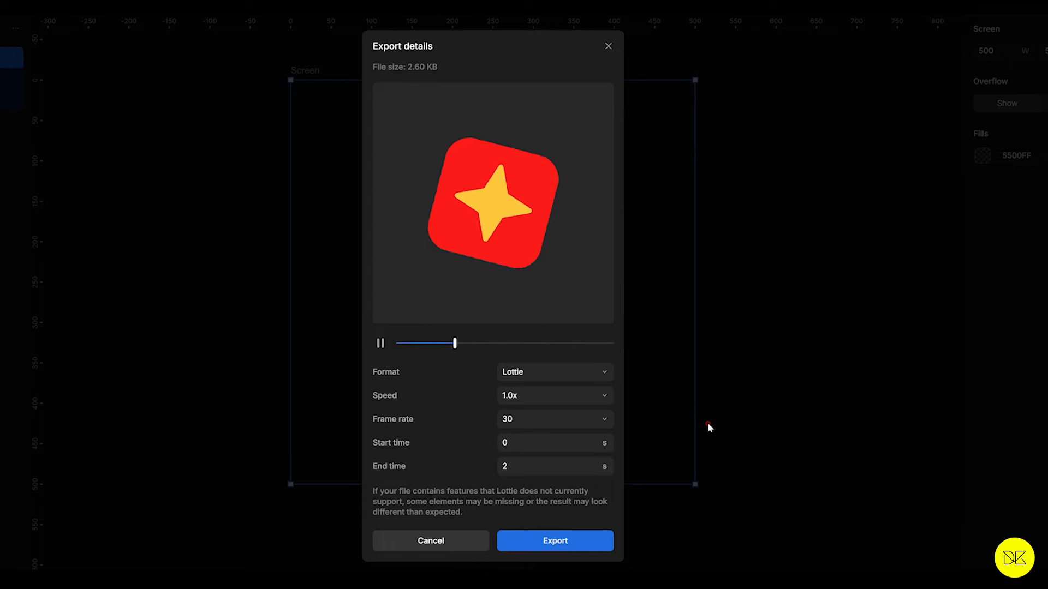
click(556, 372)
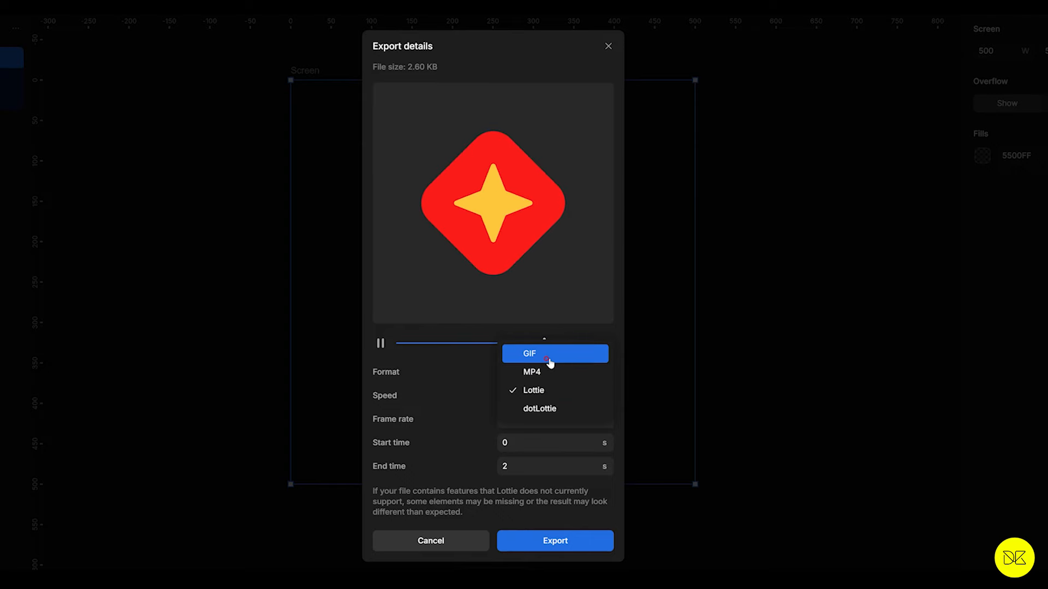
click(549, 362)
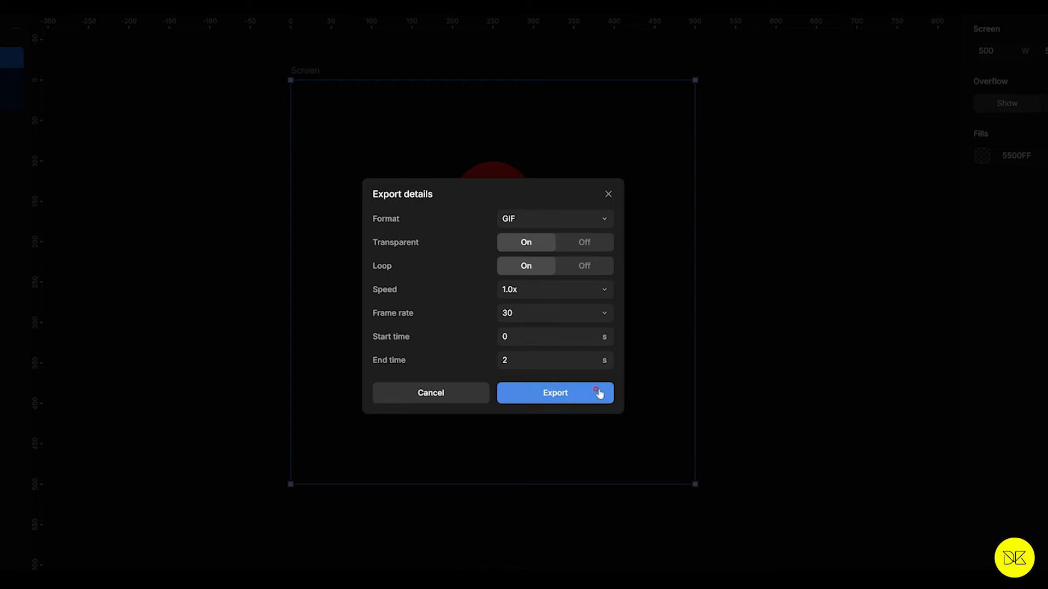
click(575, 395)
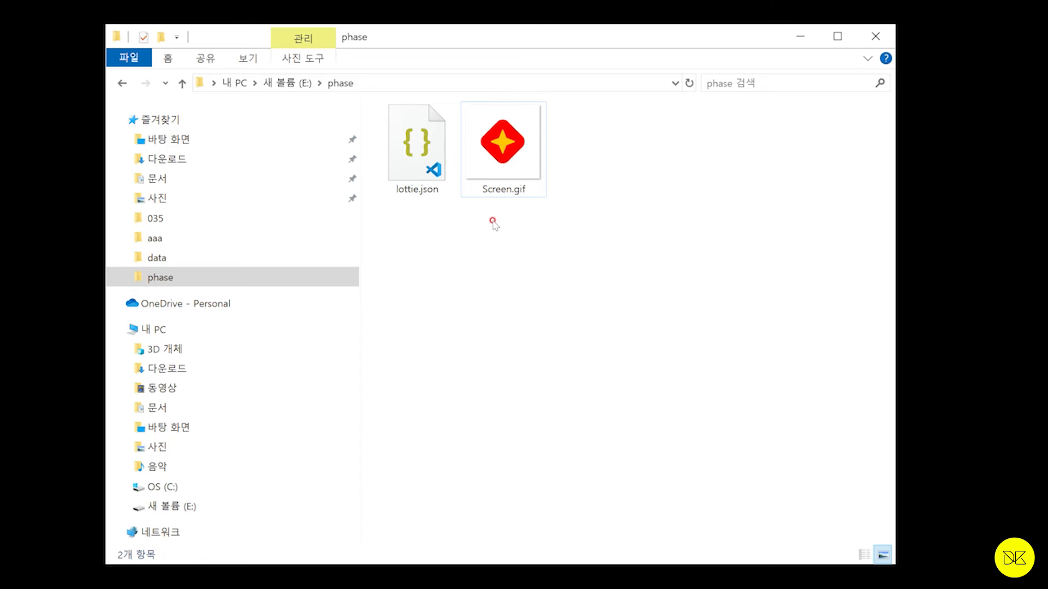
Step: In the phase folder, view Screen.gif enlarged, and compare the file details of Screen.gif and lottie.json
double_click(525, 170)
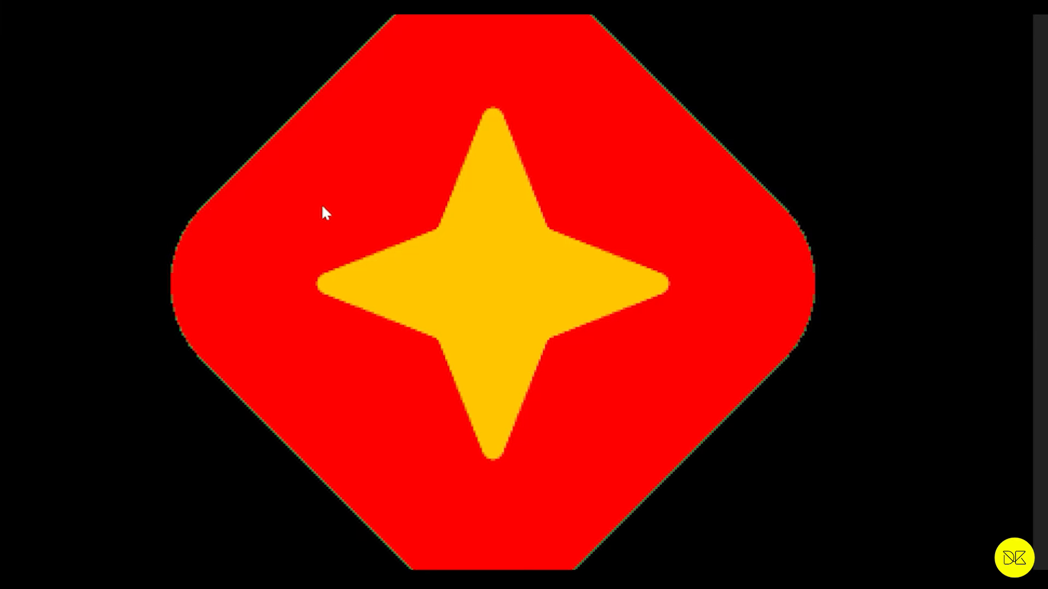
drag(391, 161, 359, 319)
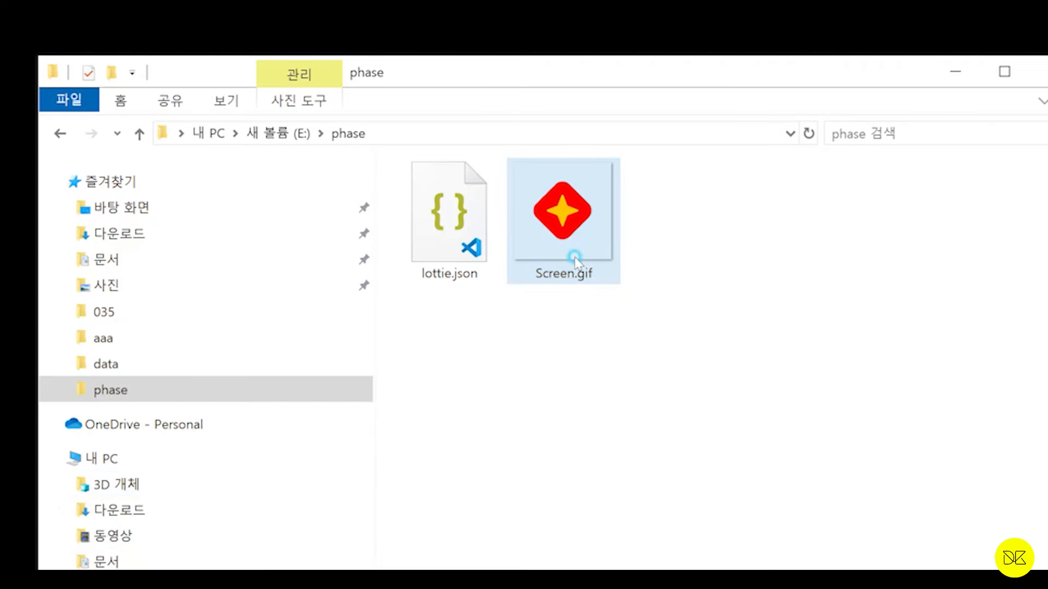
mouse_move(567, 252)
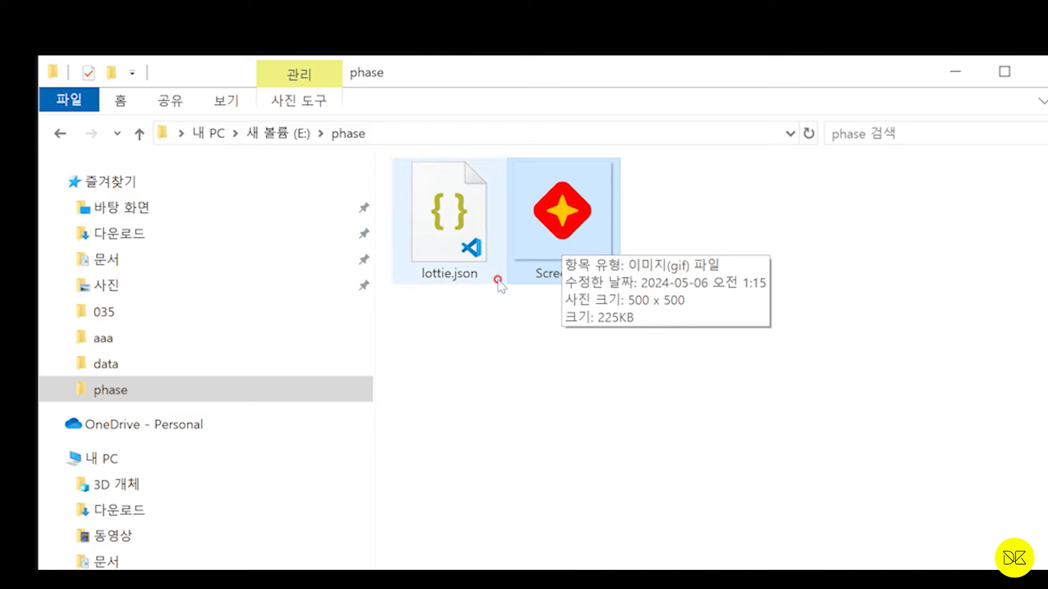
ctrl+click(453, 274)
click(452, 255)
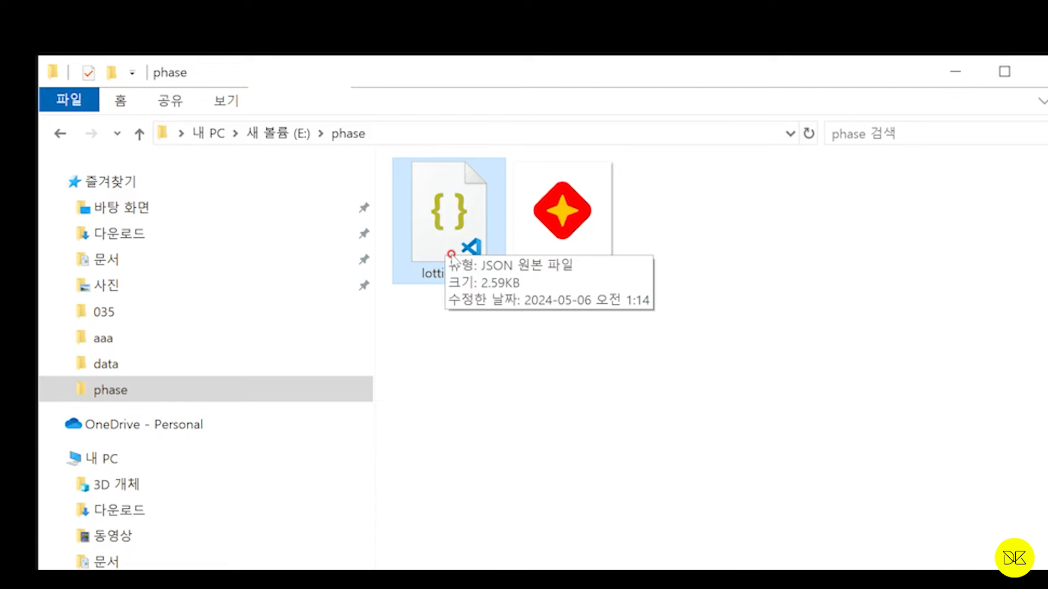
click(548, 230)
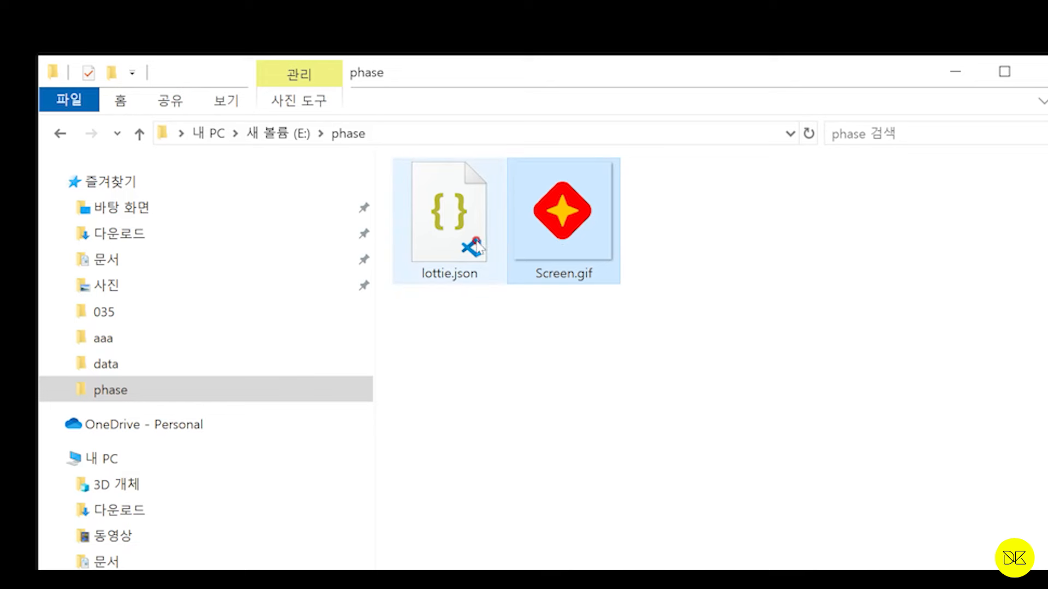
click(449, 239)
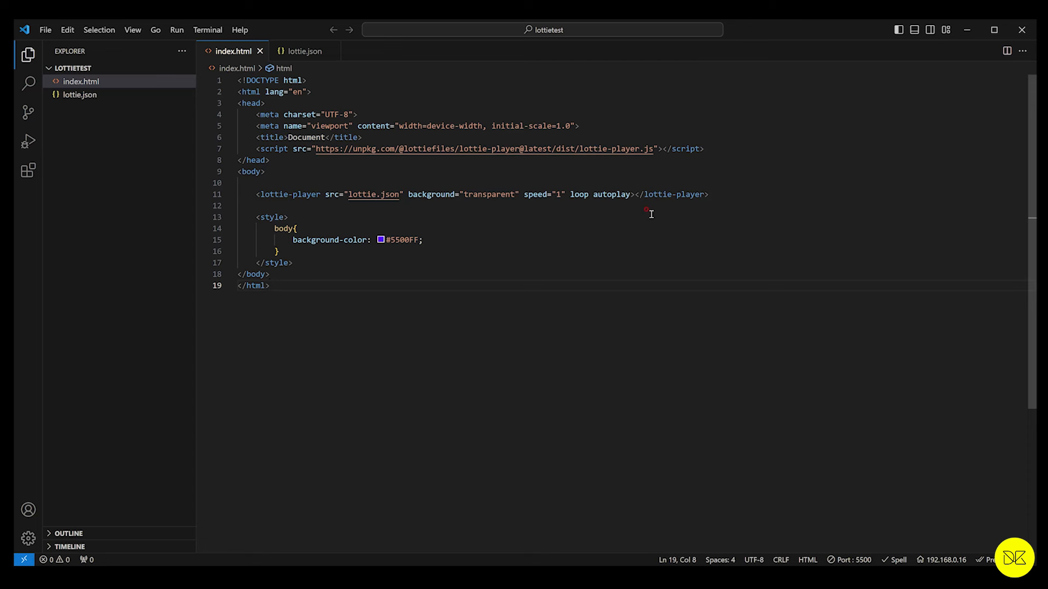
Step: Examine lottie.json in the phase folder alongside the VS Code project and its index.html preview in the browser
key(alt+Tab)
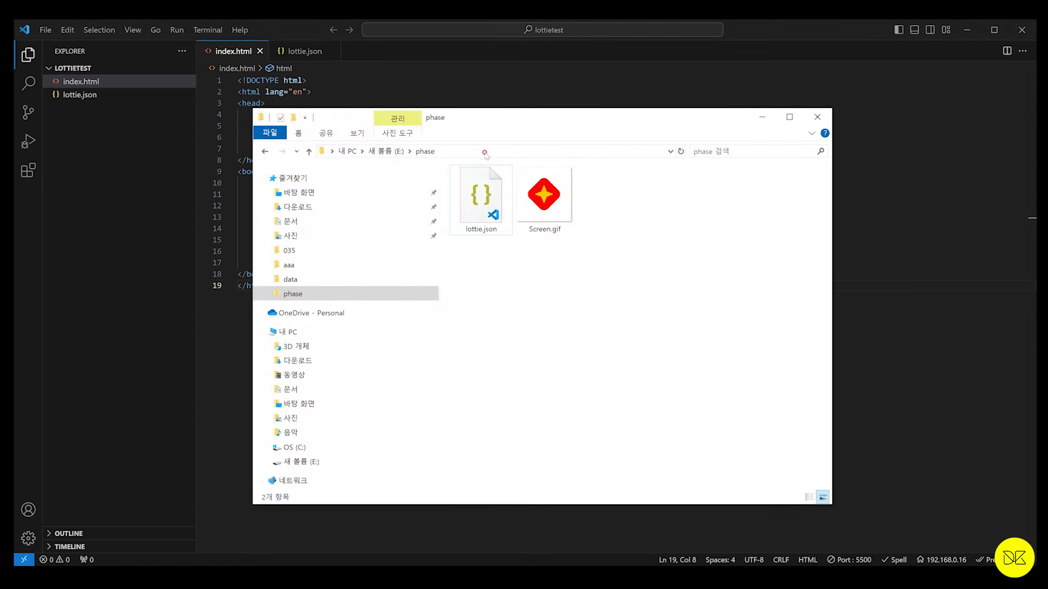
click(454, 228)
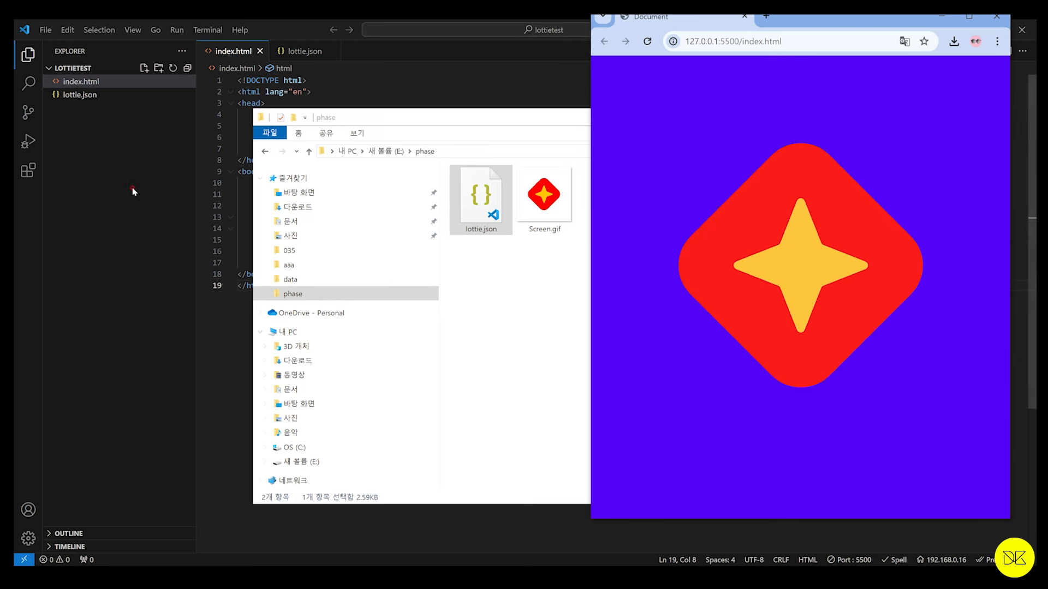
click(158, 186)
click(296, 350)
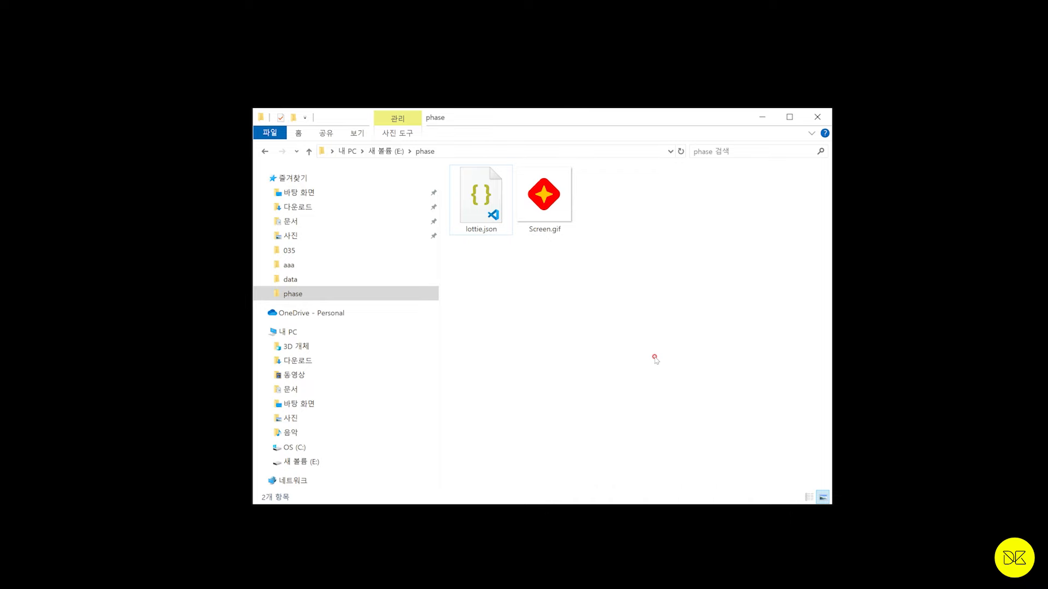
Step: Create a new folder named phasetest inside the phase folder
right_click(609, 322)
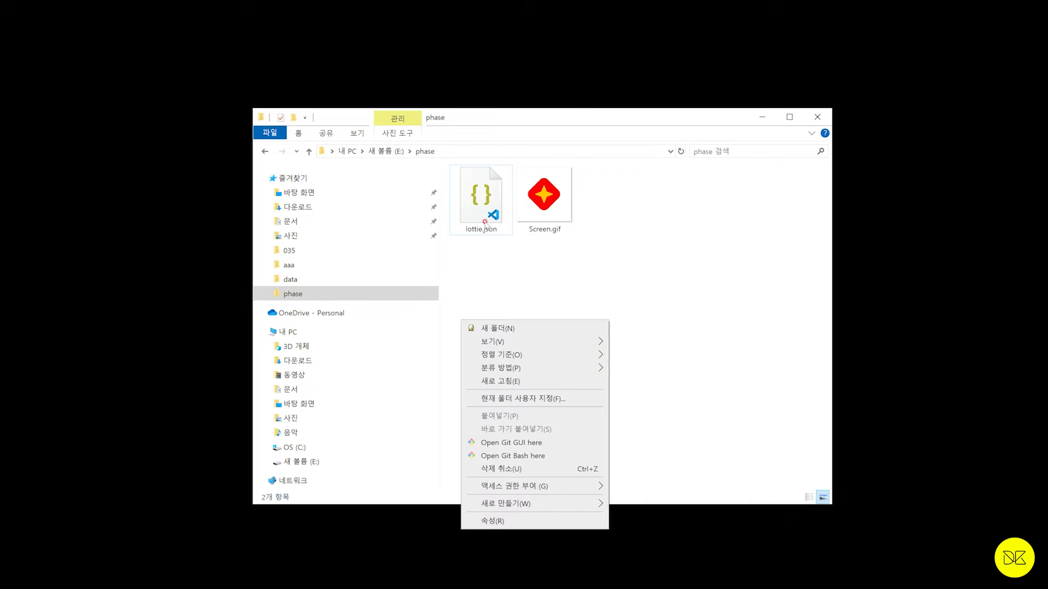
click(514, 329)
text(까치)
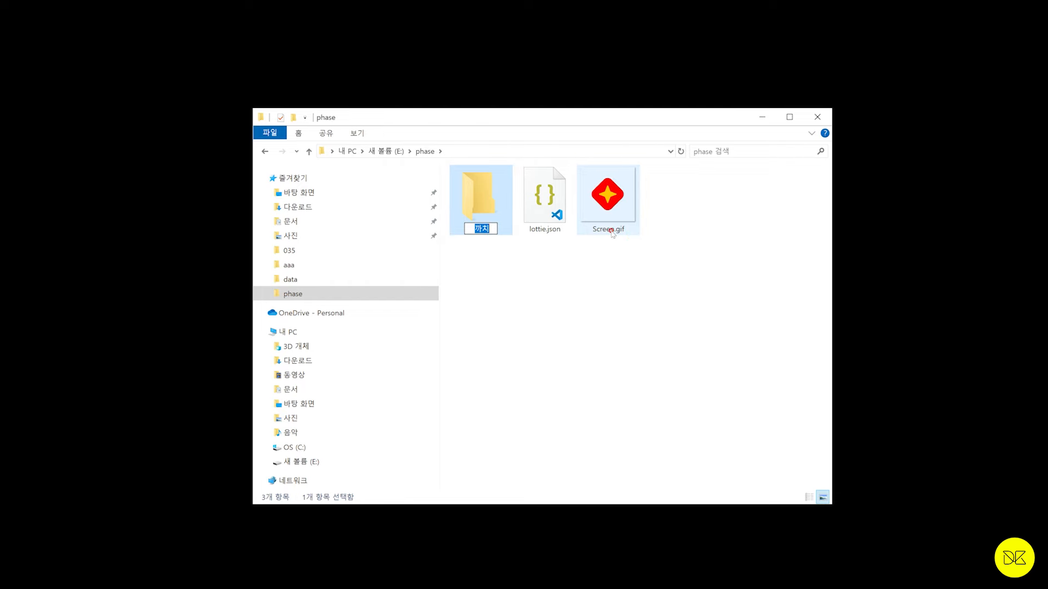
text(phasetest)
key(Return)
Step: Move lottie.json into the phasetest folder
click(611, 233)
click(544, 217)
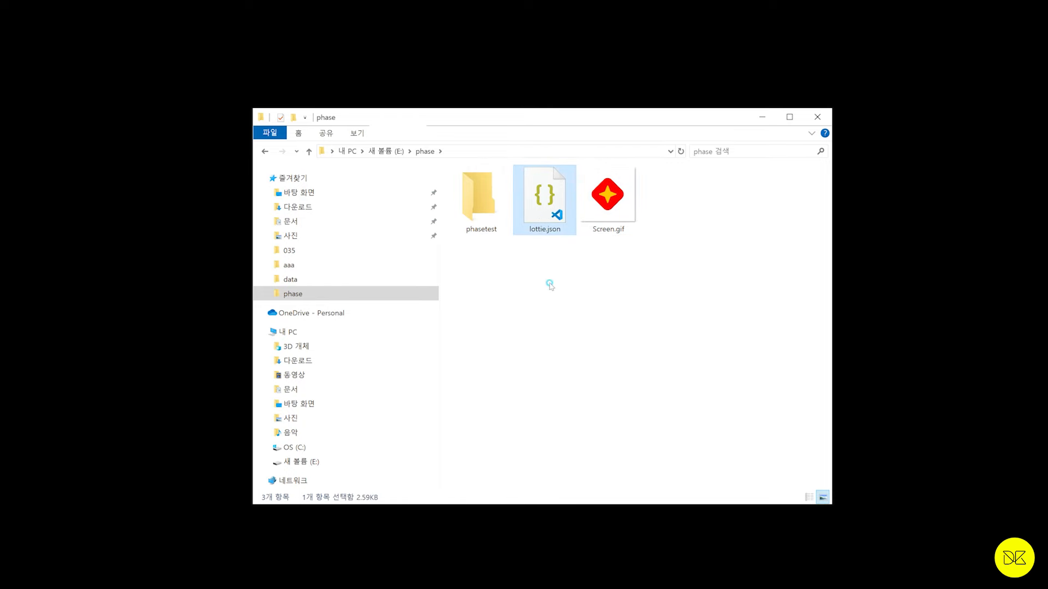
drag(544, 228, 480, 199)
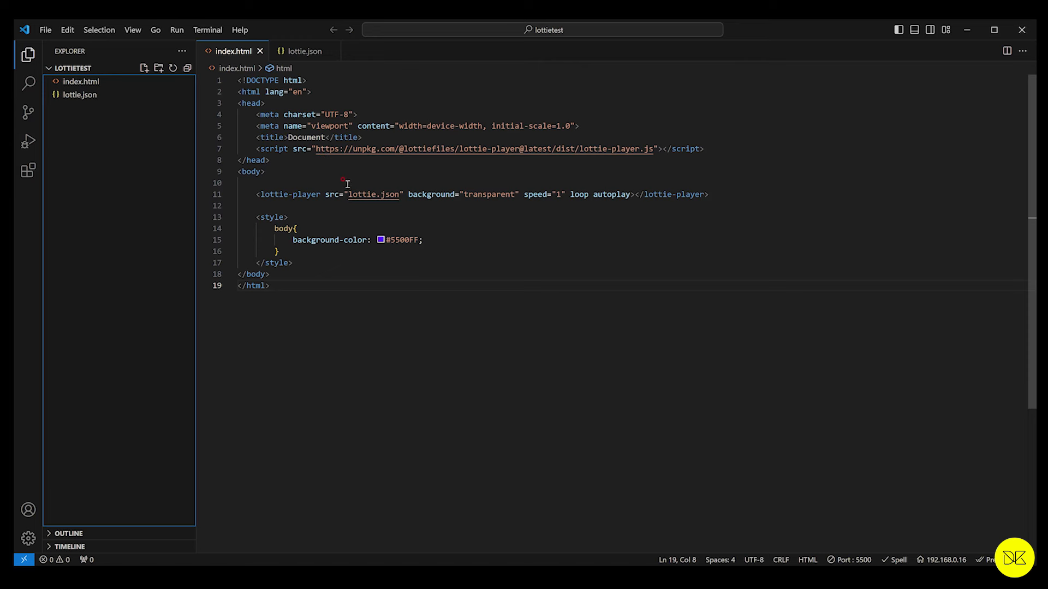
Step: Open the phasetest folder inside the phase folder as the project in the code editor
click(46, 30)
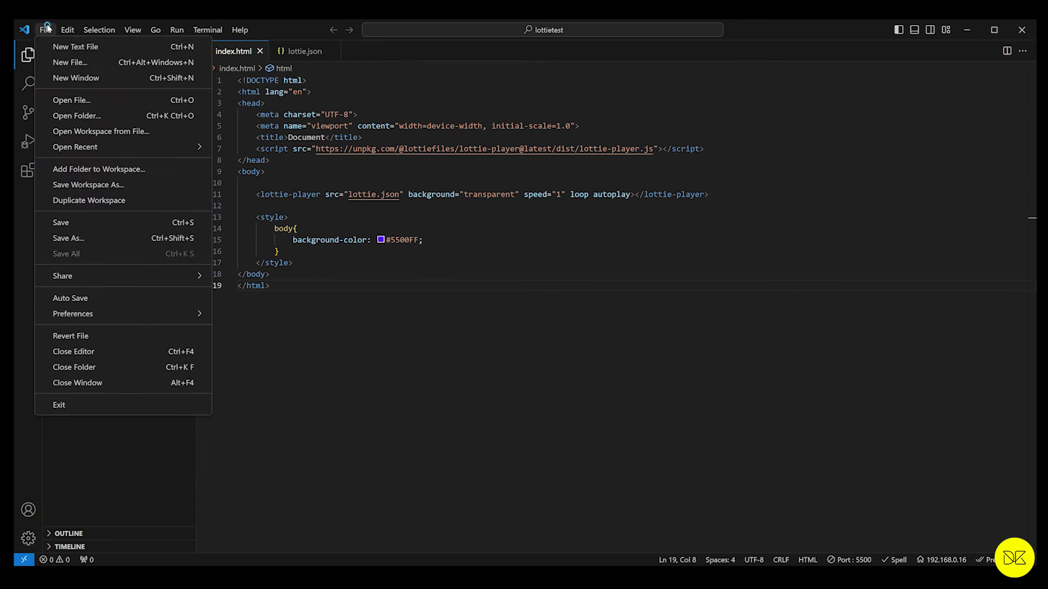
click(82, 116)
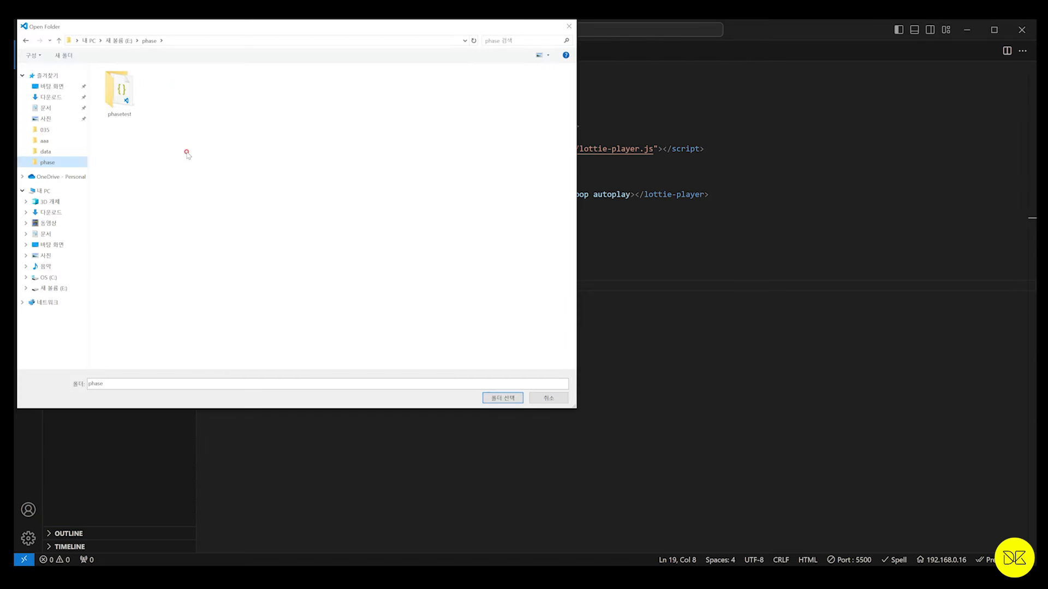
click(139, 103)
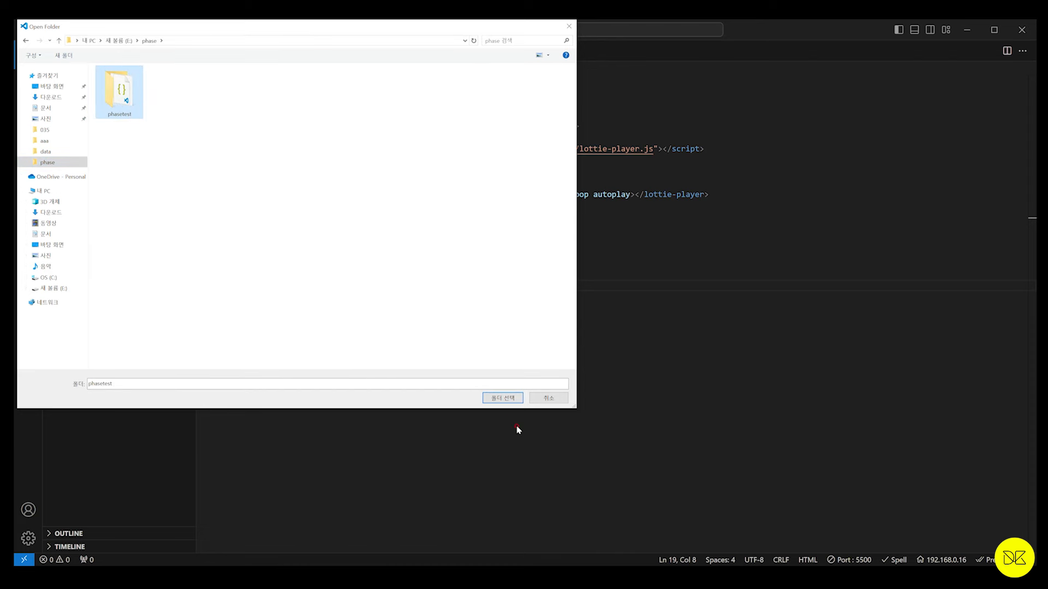
click(501, 398)
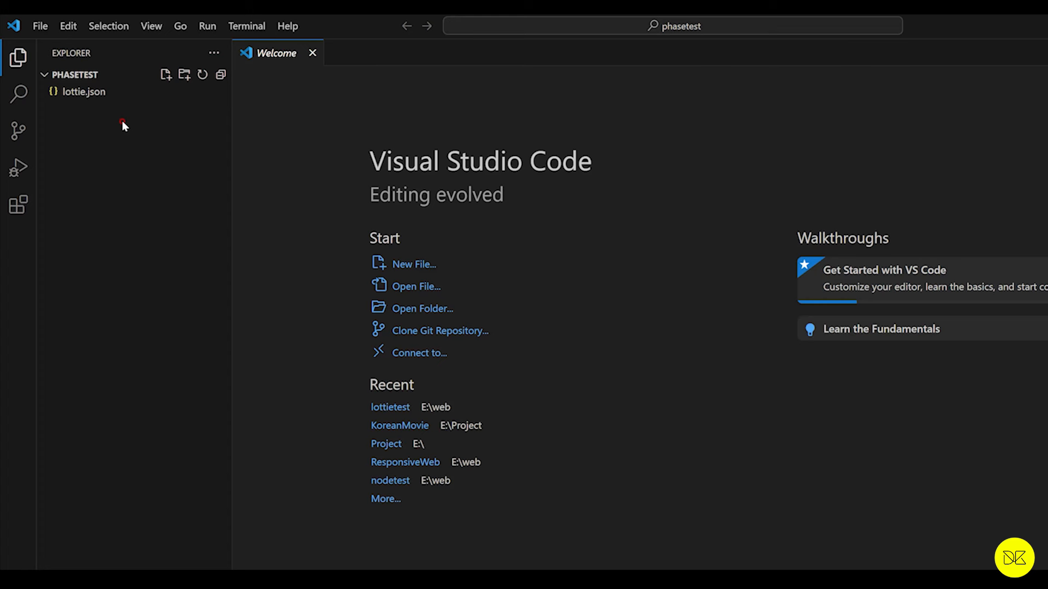
Step: Create a new file named index.html in the phasetest project
click(165, 78)
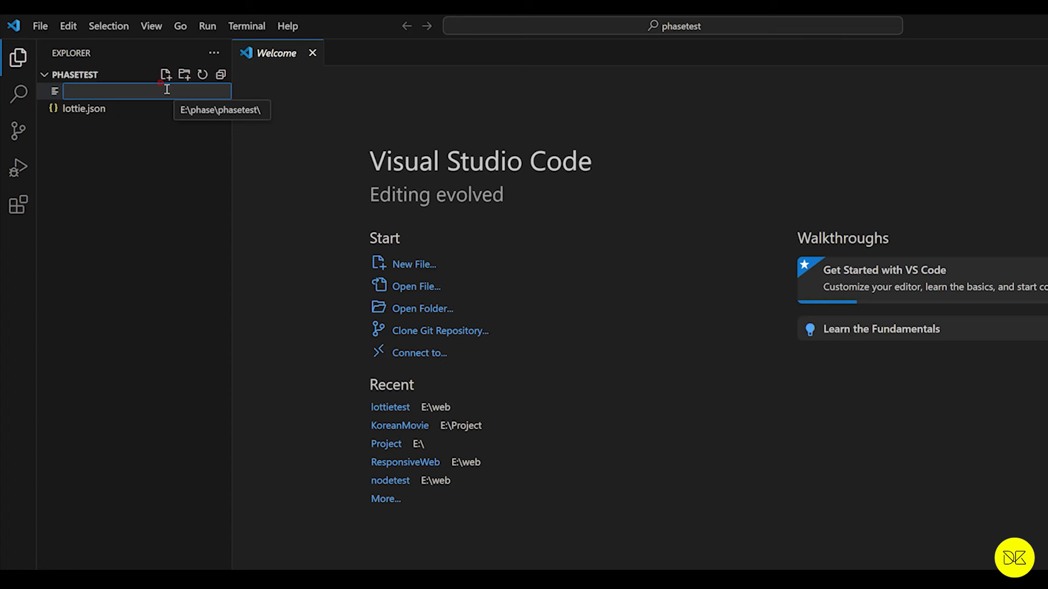
text(inde)
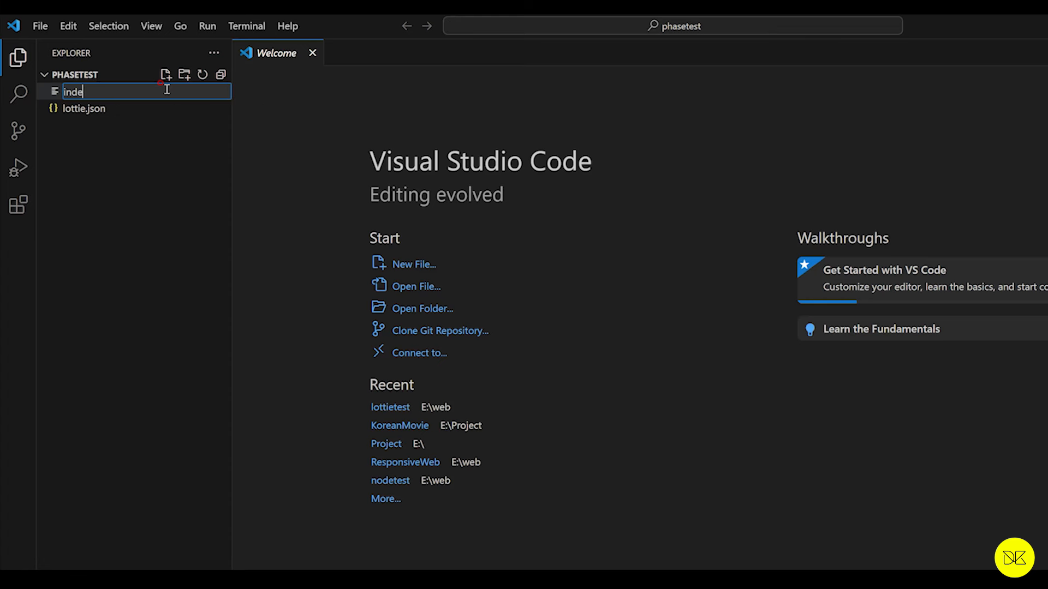
text(x.html)
key(Return)
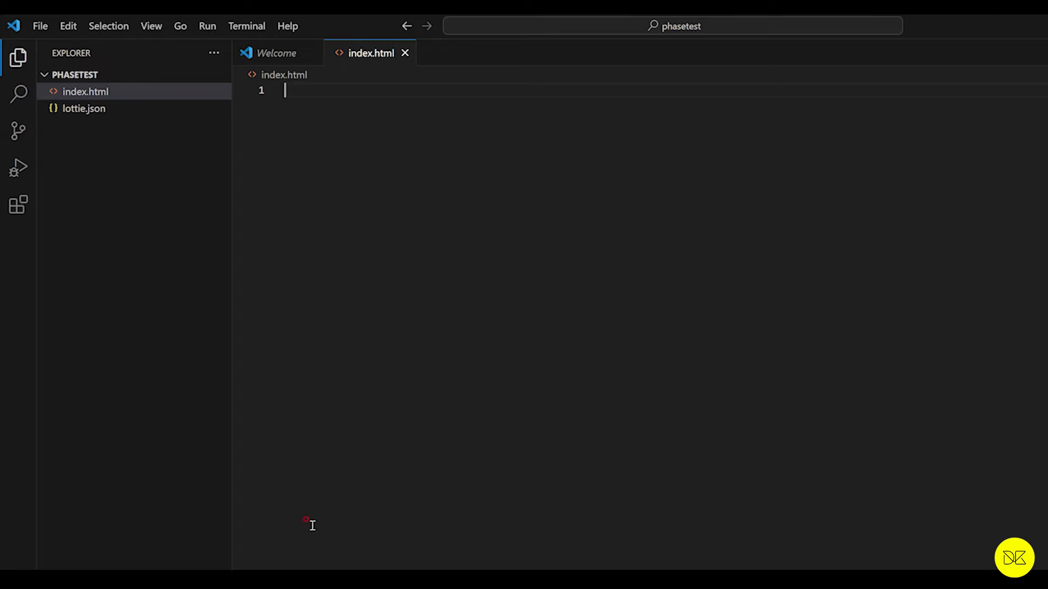
Step: Fill index.html with the html:5 boilerplate
text(html)
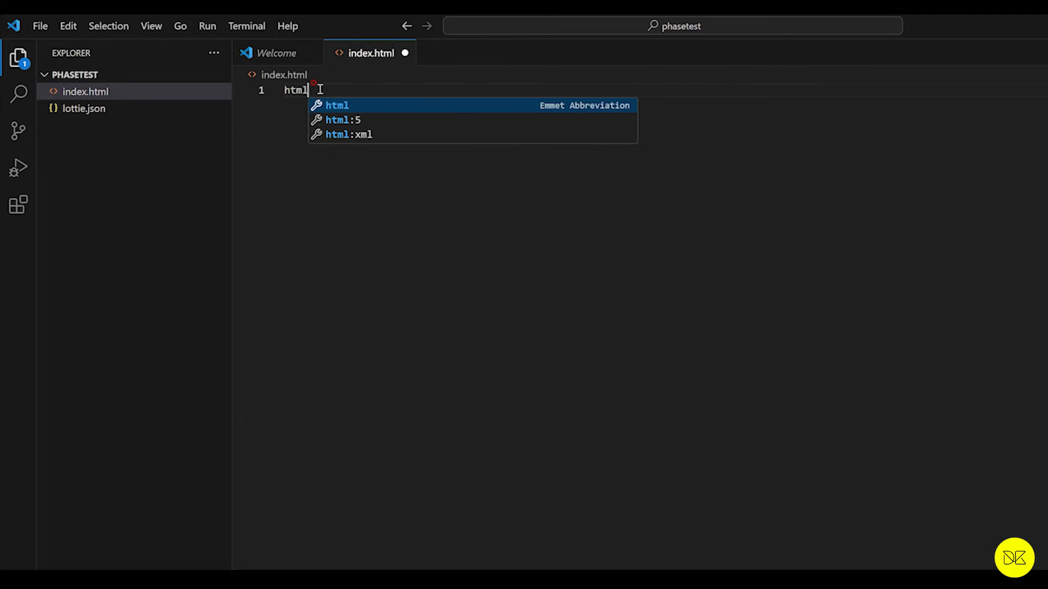
click(370, 121)
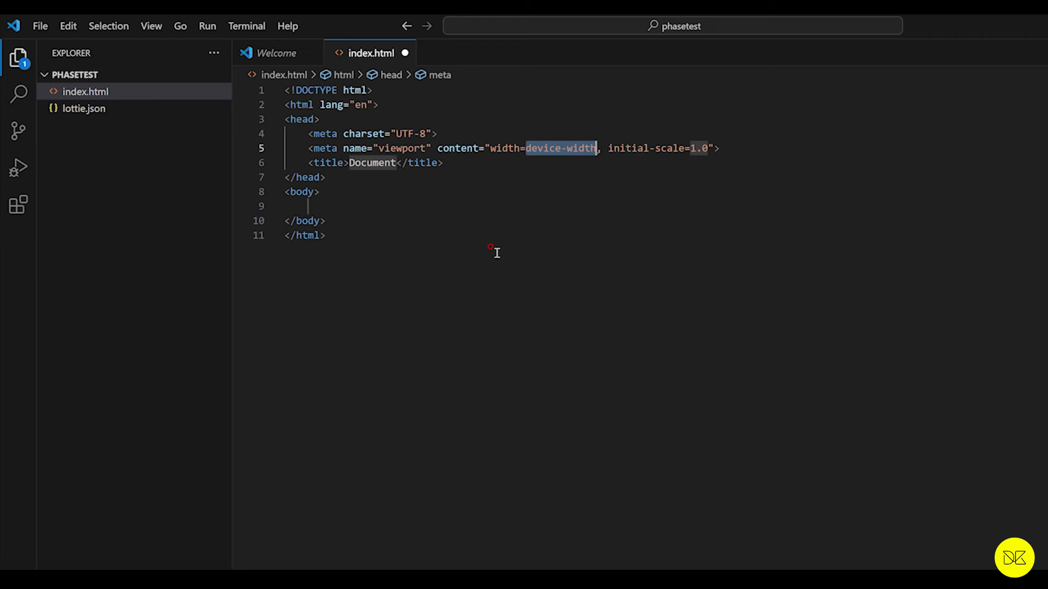
click(473, 163)
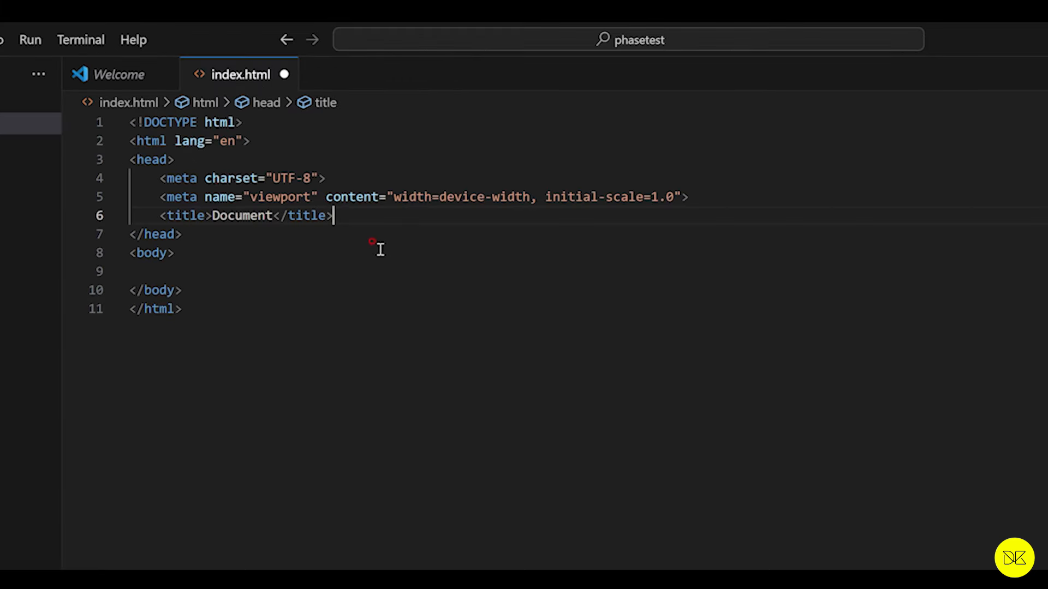
click(174, 159)
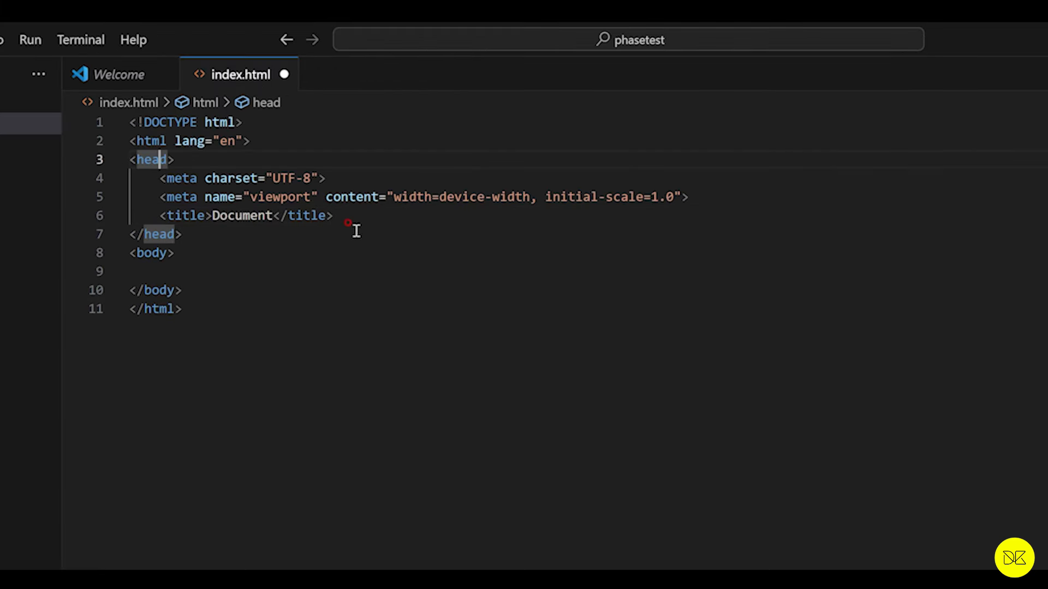
click(349, 215)
drag(894, 236, 155, 235)
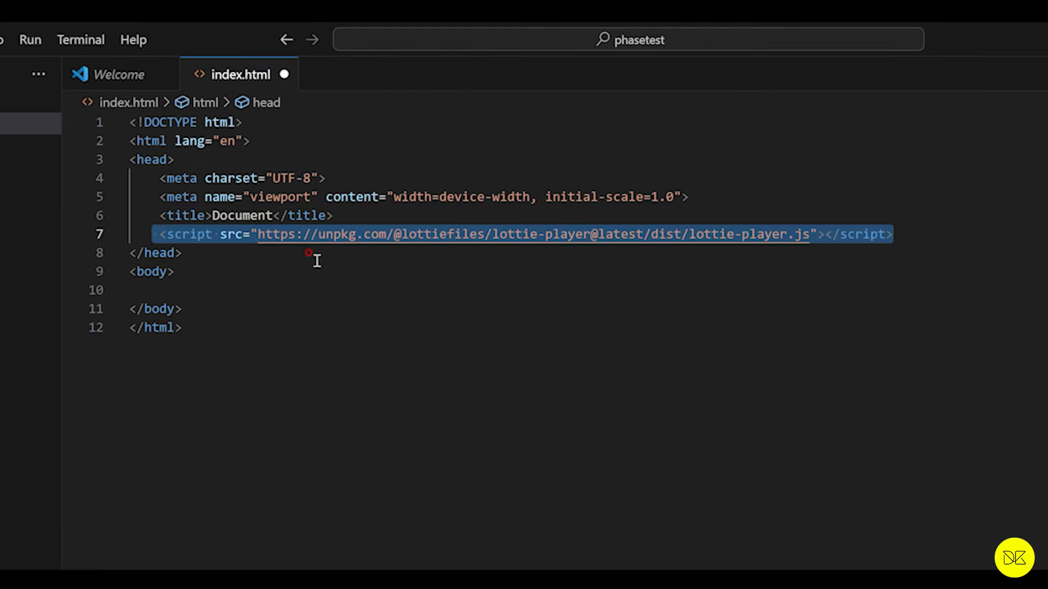
Step: Add a lottie-player element to the body with src lottie.json, background transparent, speed 1, loop and autoplay
click(161, 271)
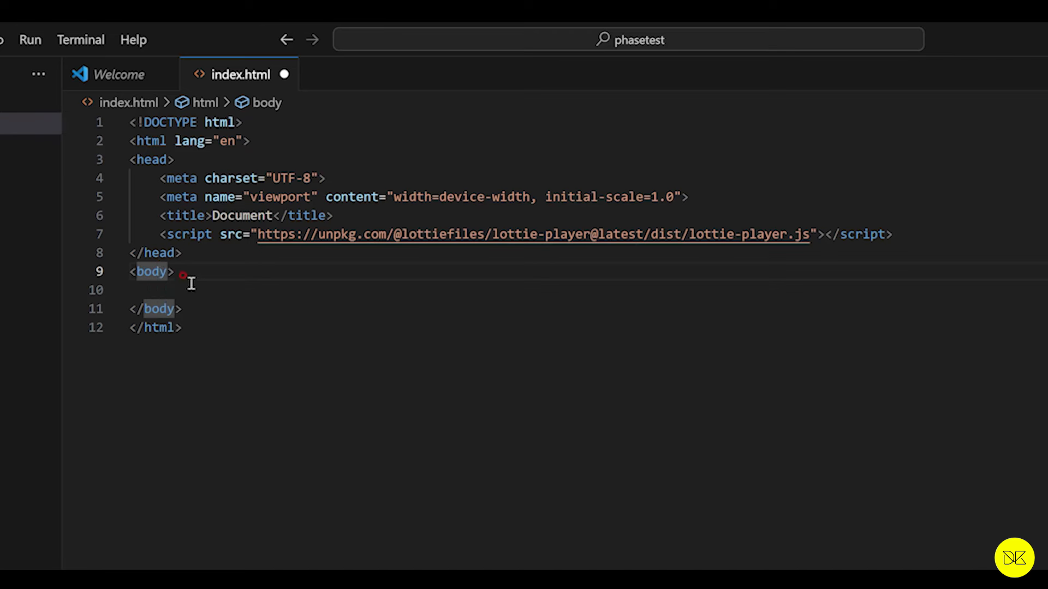
click(237, 290)
text(<lottie-player src="lottie.json" background="transparent" speed="1" loop autoplay></lottie-player>)
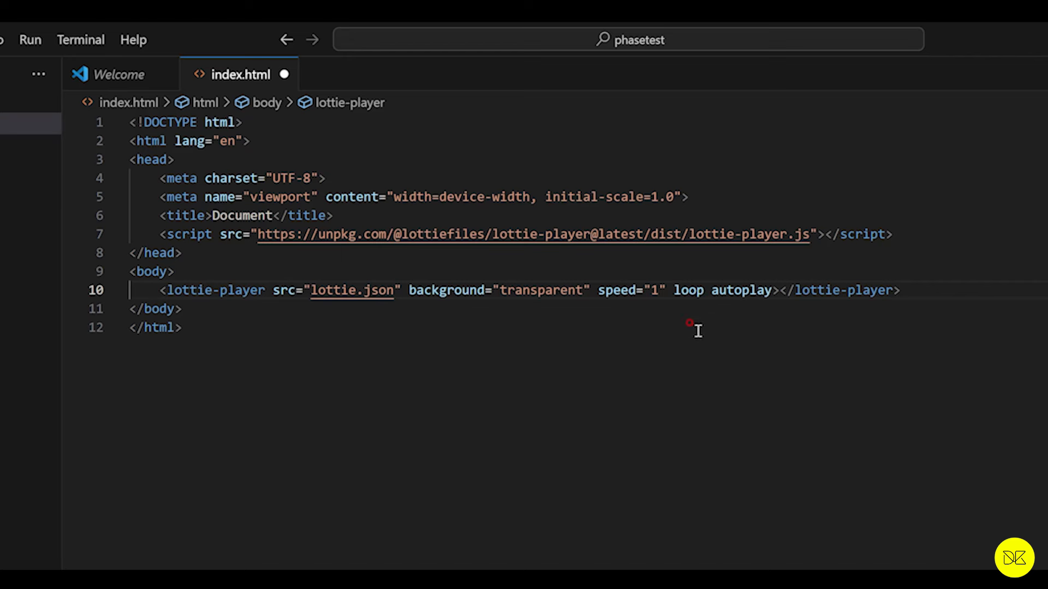
click(526, 384)
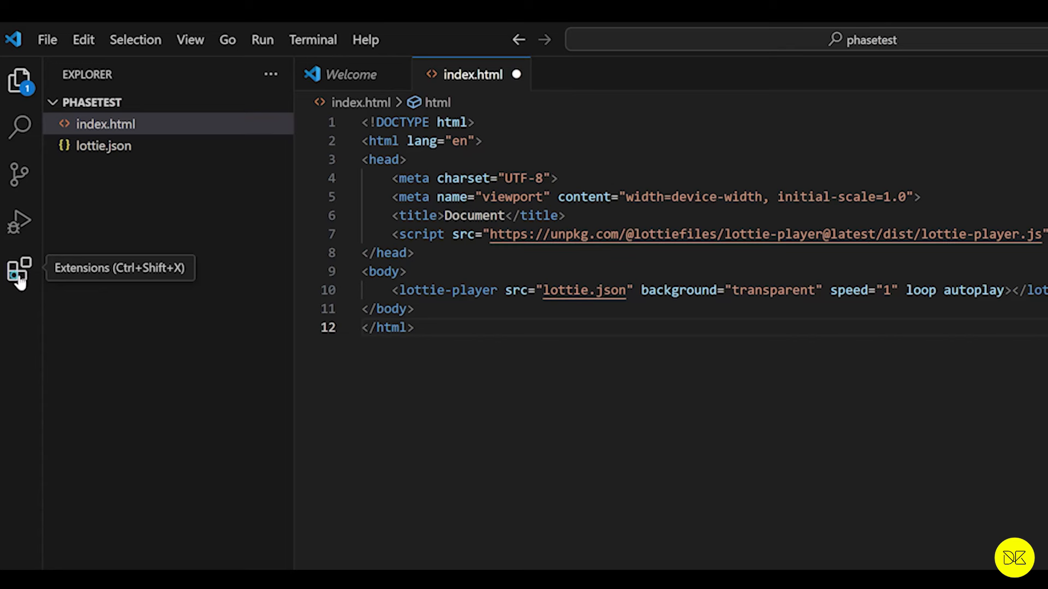
Step: Search the extensions for "live", view the Live Server details page, and return to index.html
click(19, 280)
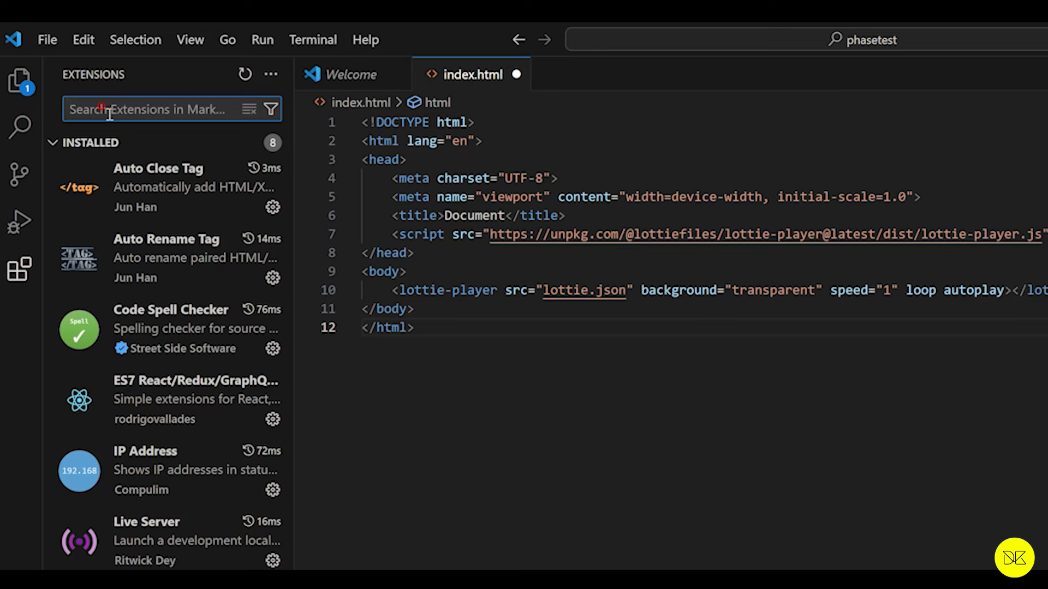
text(live)
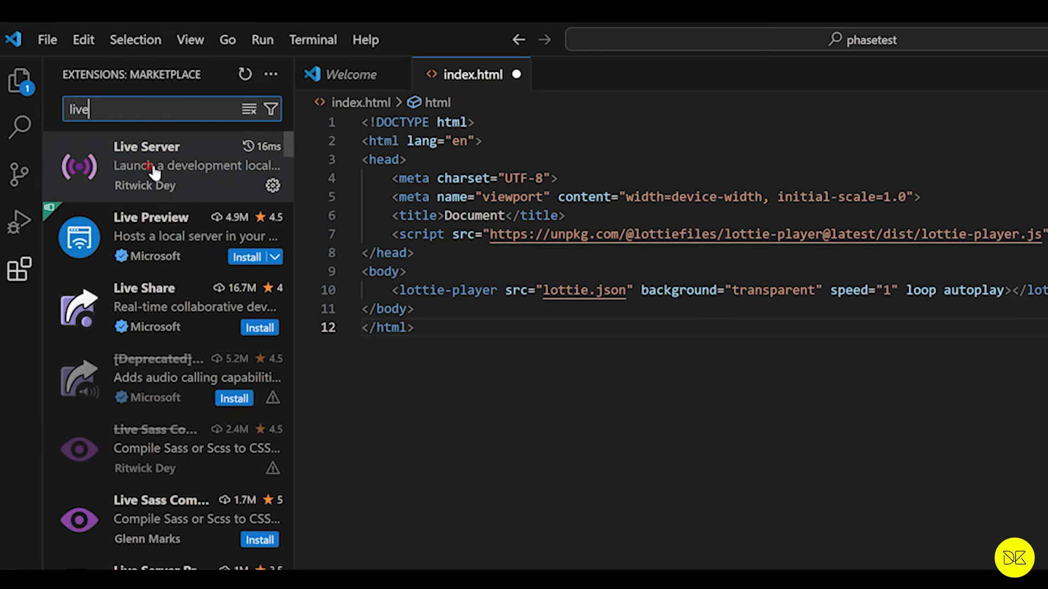
click(154, 172)
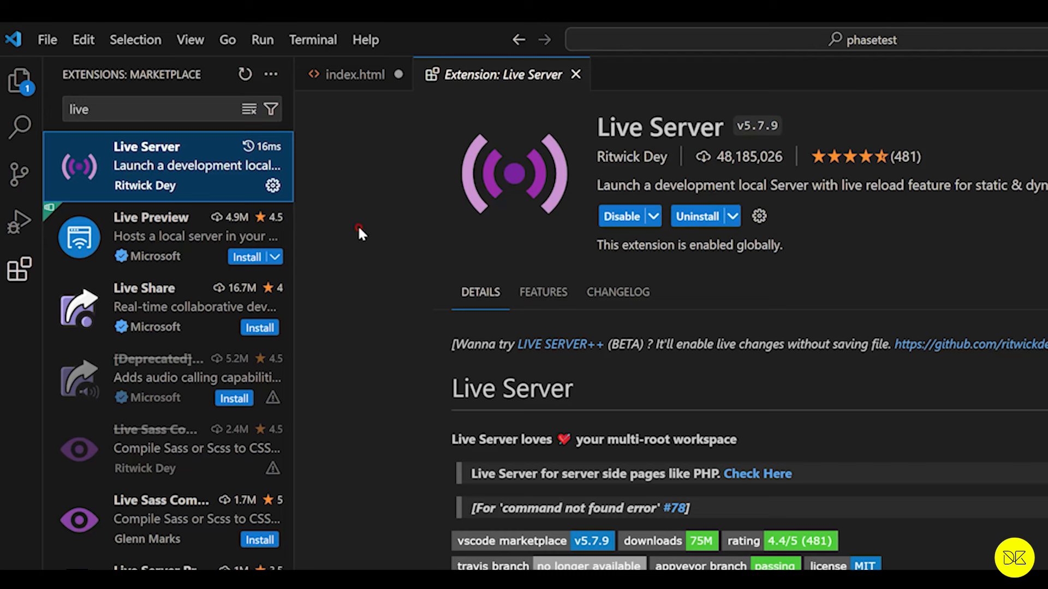
click(16, 81)
key(ctrl+w)
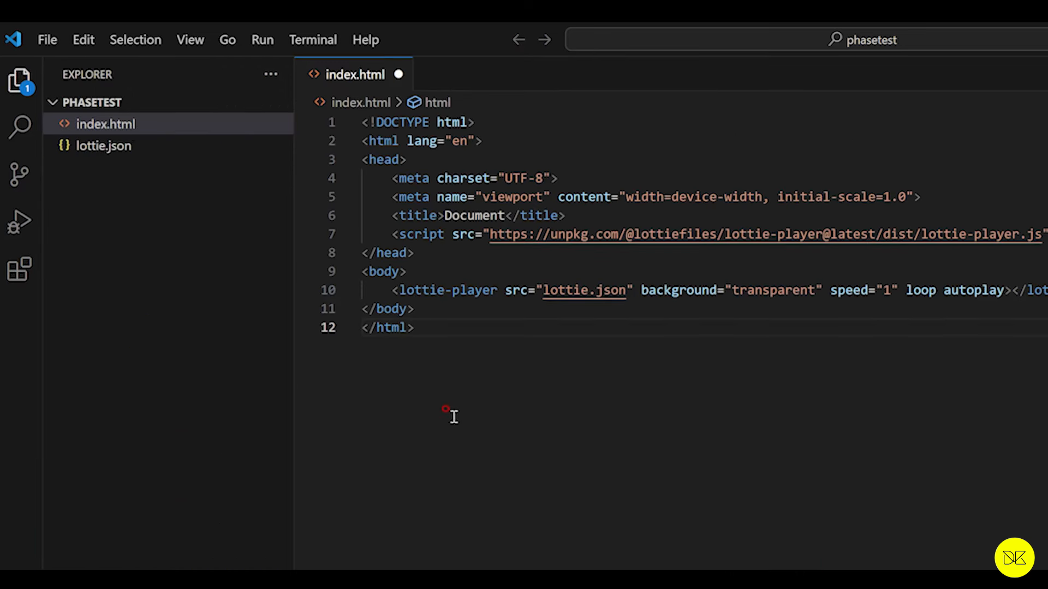
Step: Save index.html and open it with Live Server
key(ctrl+s)
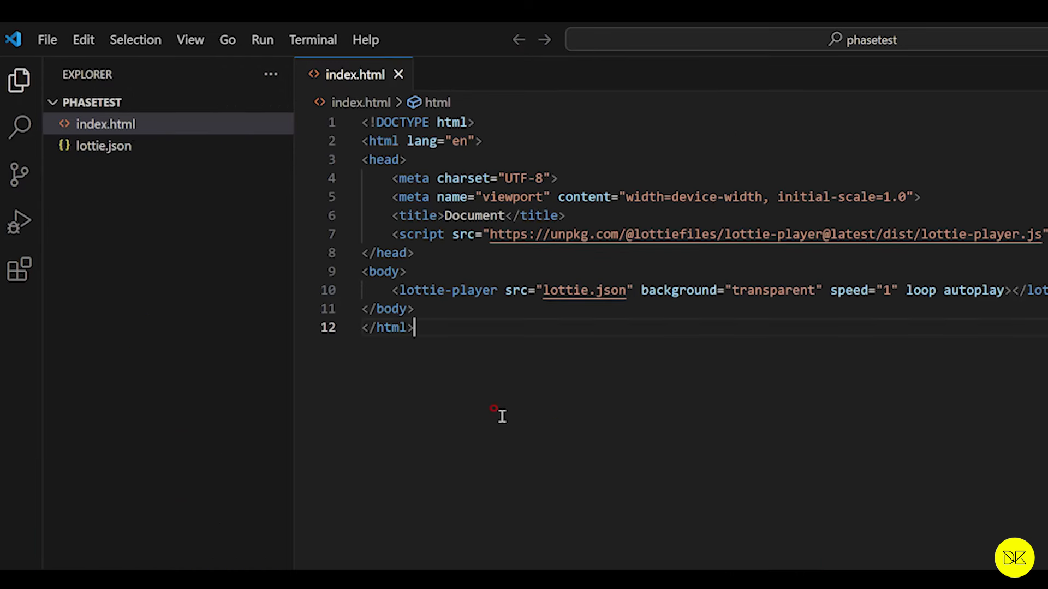
right_click(104, 126)
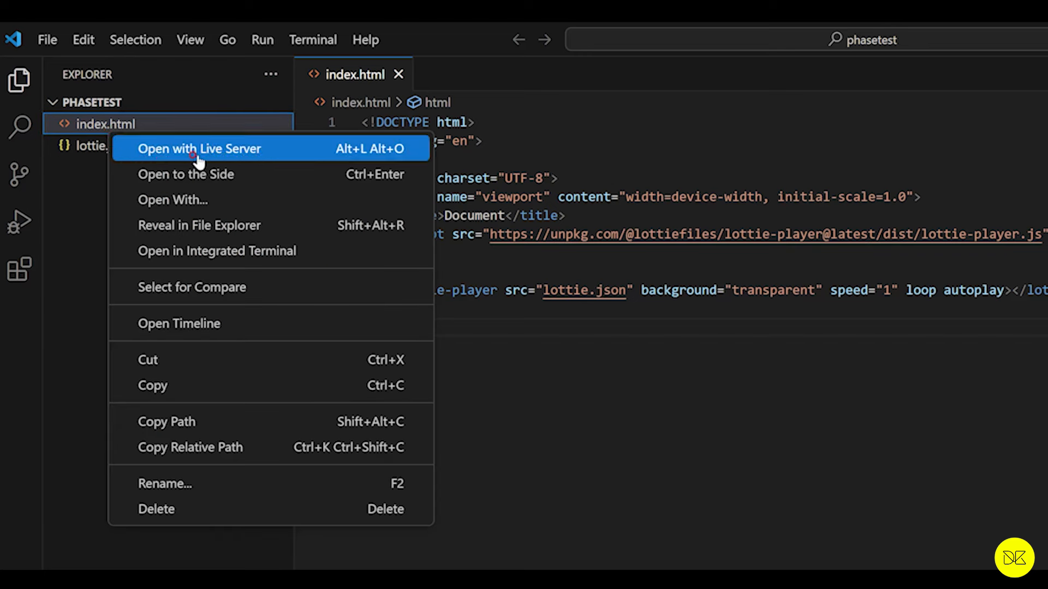
click(232, 158)
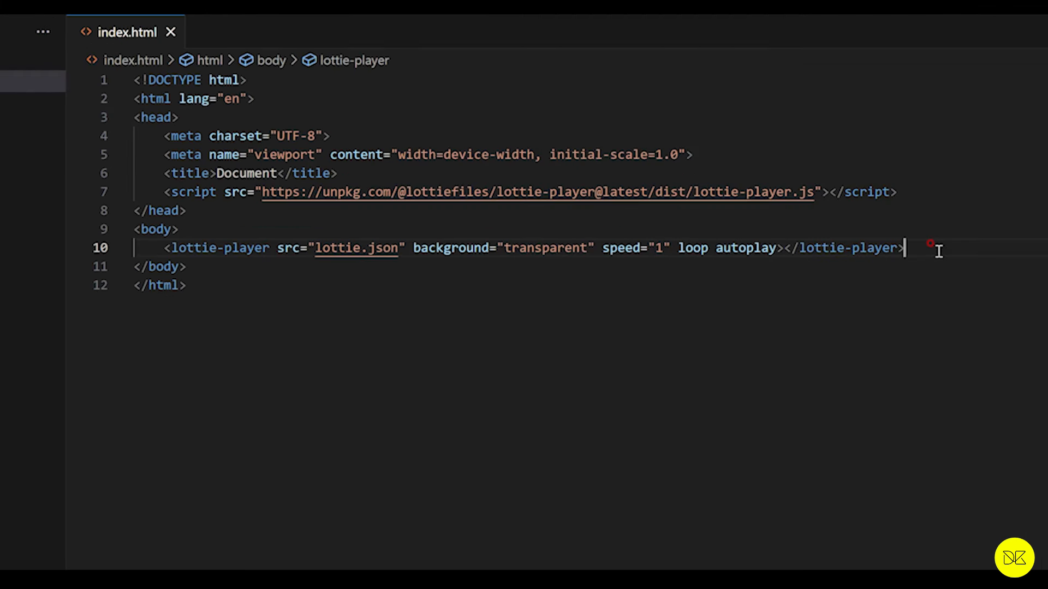
Step: Below the lottie-player element, add a style block giving the body a background-color of #5500FF, and save the file
key(Return)
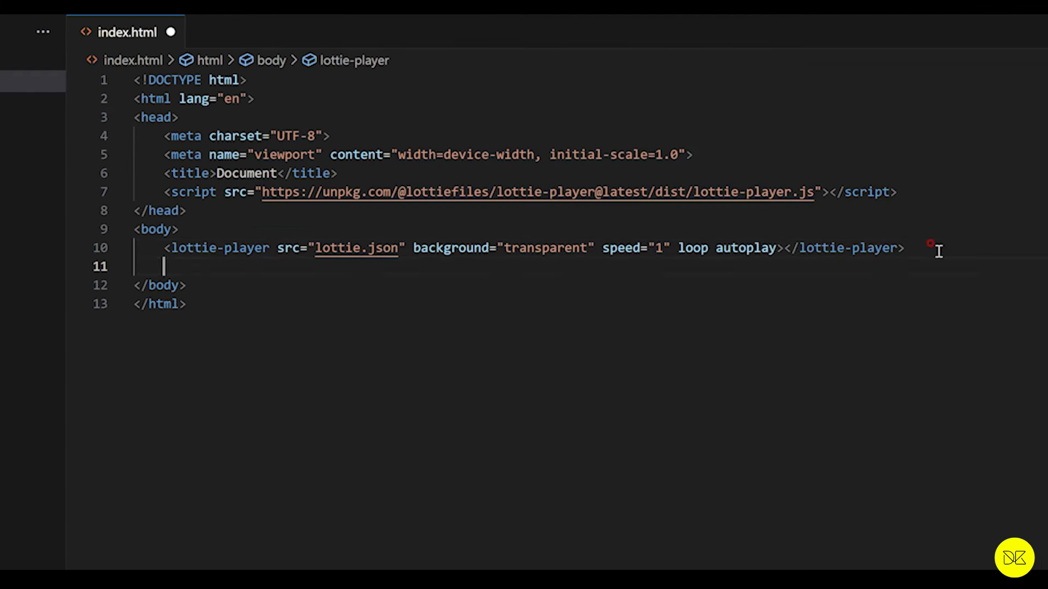
text(<style>     body{         background-color: #5500FF;     } </style>)
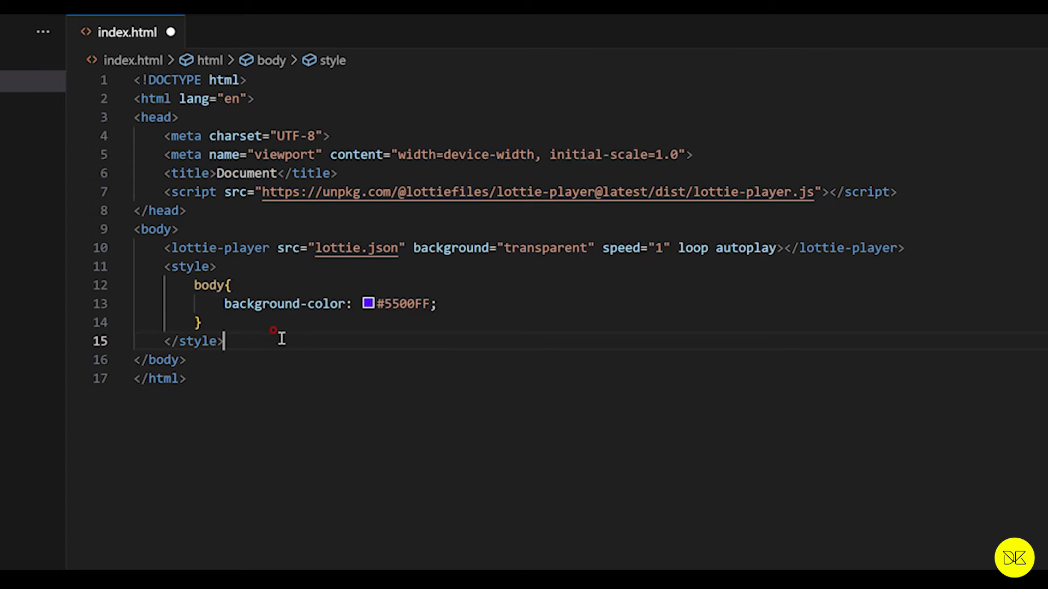
key(ctrl+s)
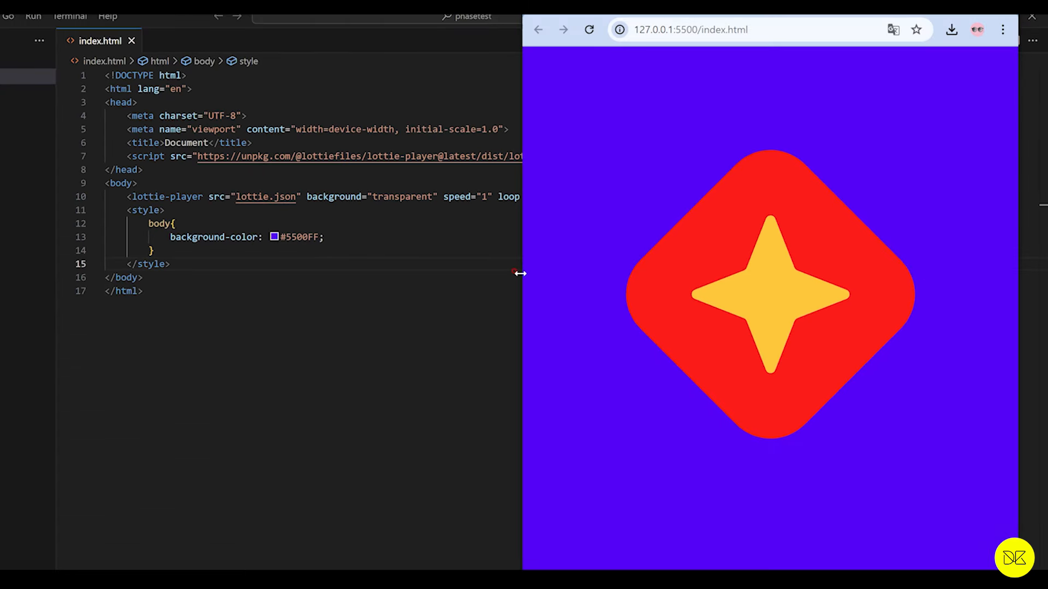
Step: Widen the browser preview to examine how the Lottie animation scales, and shrink the window back
drag(520, 274, 0, 291)
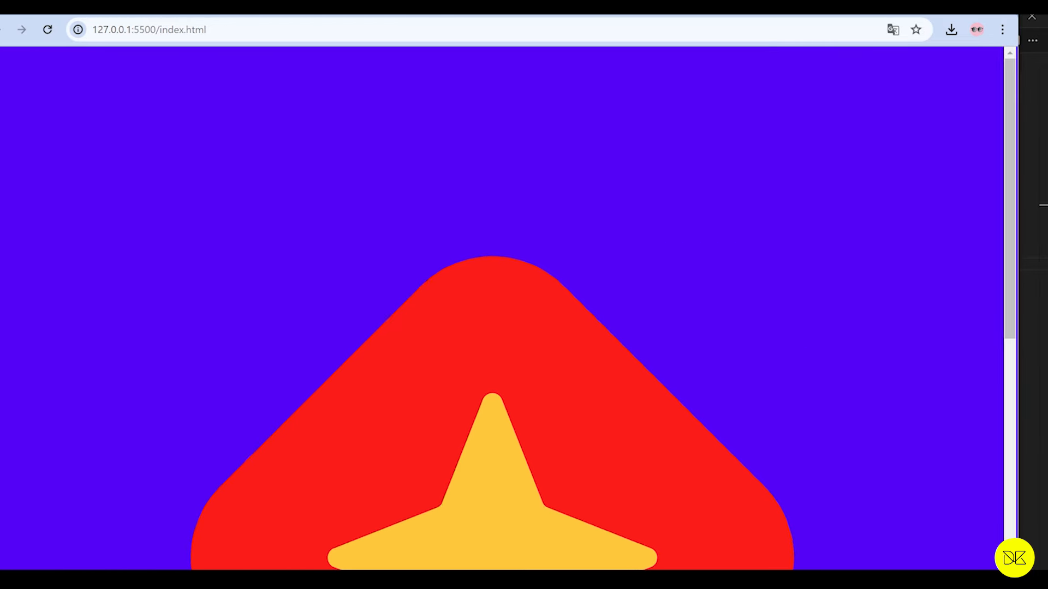
scroll(408, 317, down, 1)
scroll(327, 294, down, 2)
scroll(545, 362, down, 2)
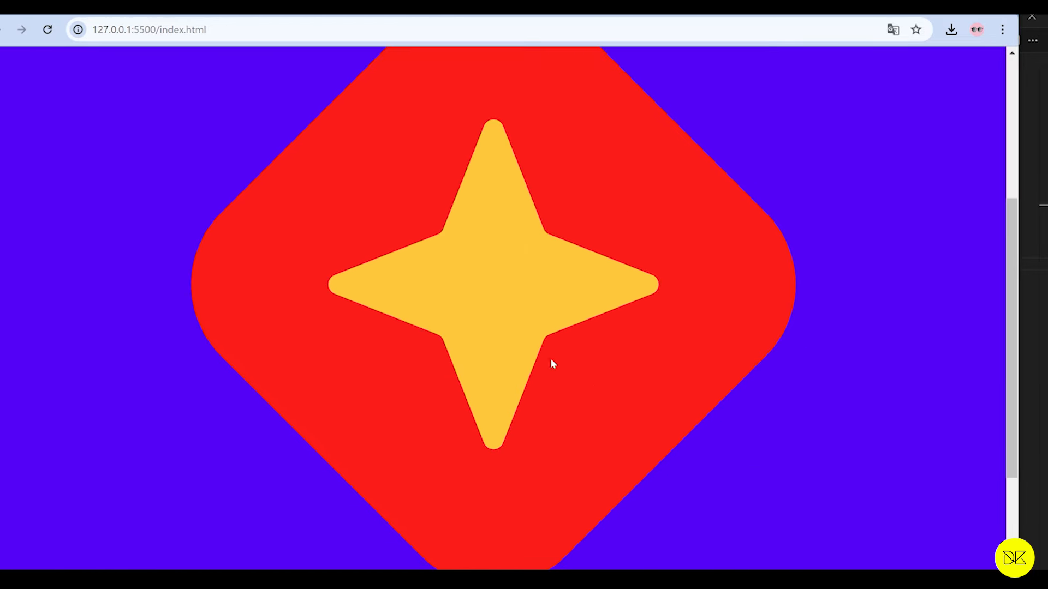
scroll(425, 352, up, 1)
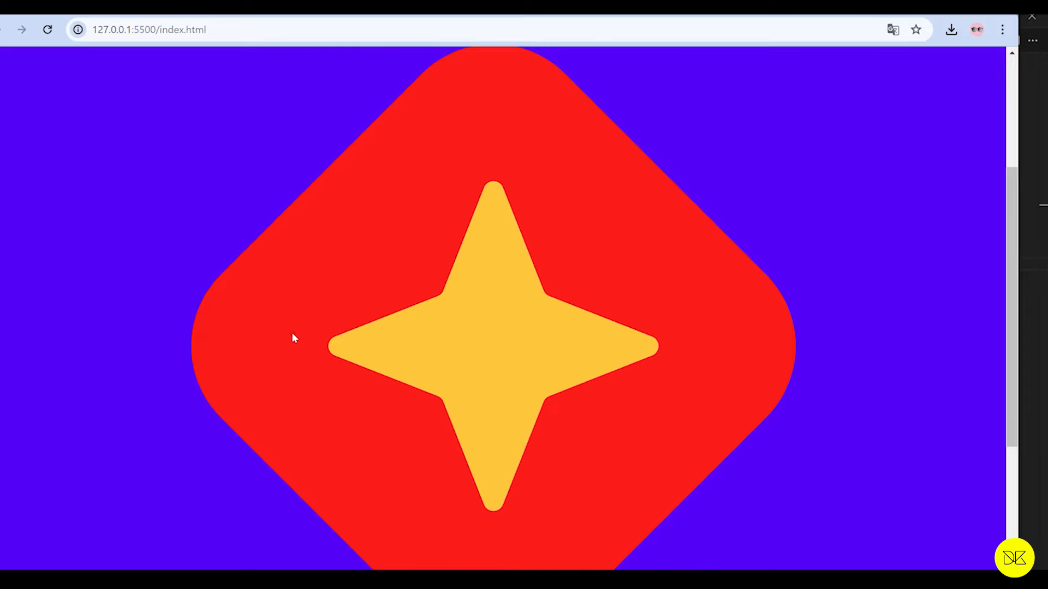
scroll(291, 337, up, 1)
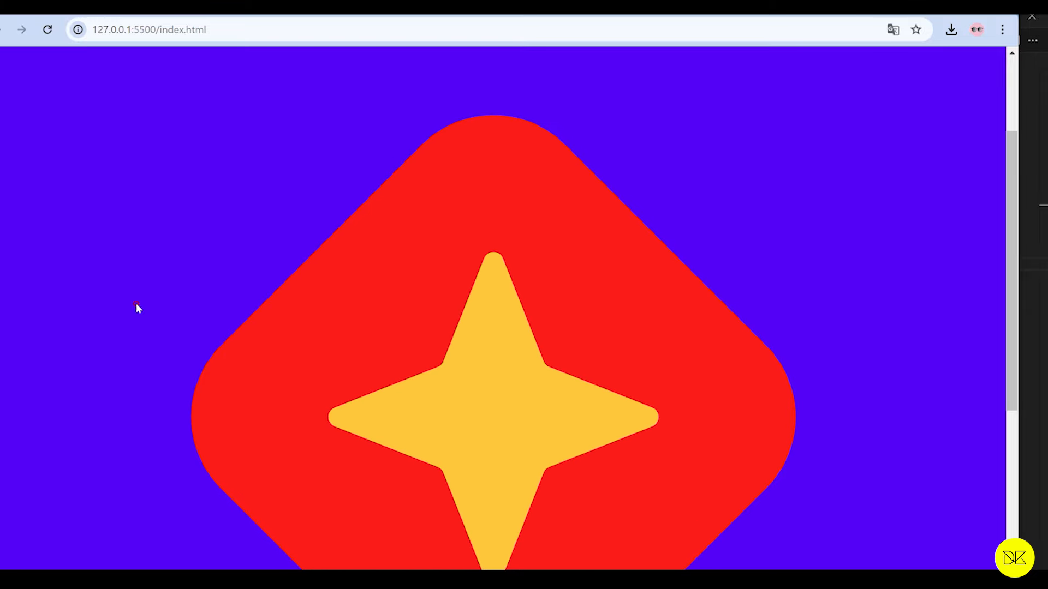
drag(0, 316, 598, 346)
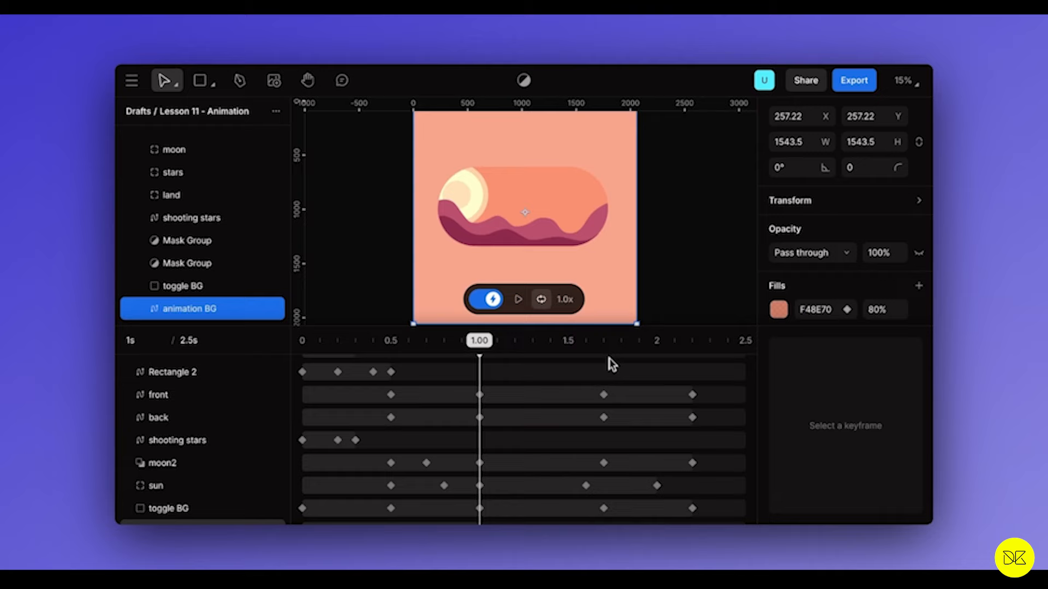
Step: Give the animation BG layer a keyframe with fill 6B59A5 at 2.2 s, and play the animation from the start
click(609, 344)
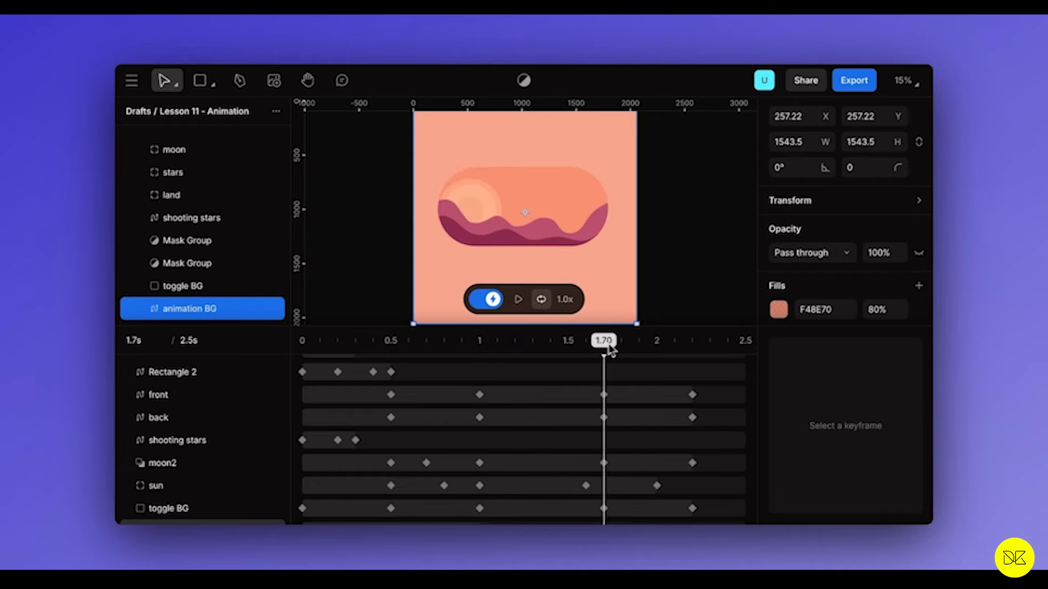
click(692, 340)
scroll(404, 507, down, 1)
right_click(391, 508)
click(494, 436)
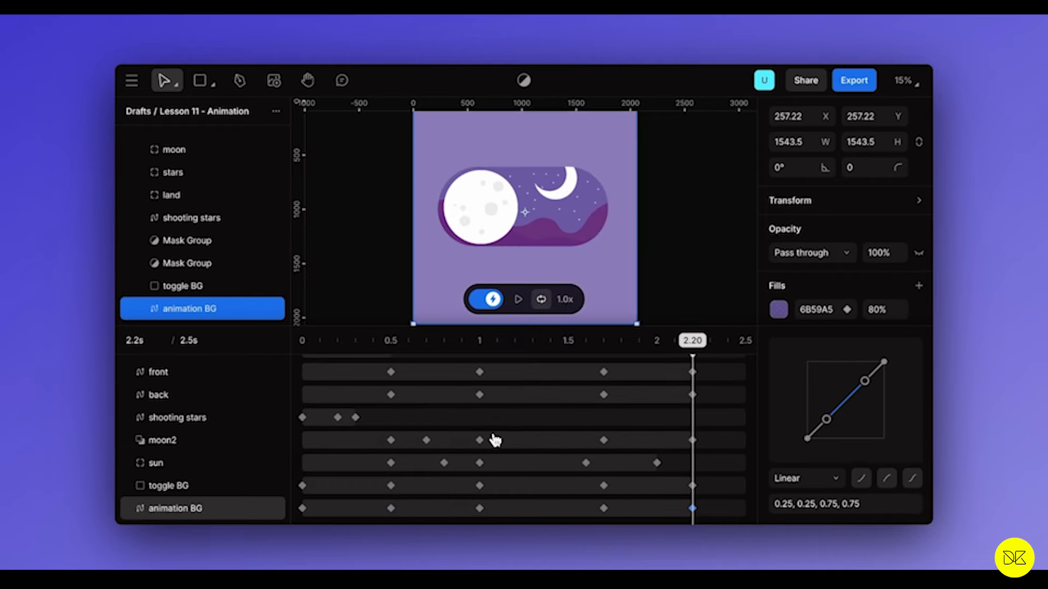
click(302, 341)
click(518, 299)
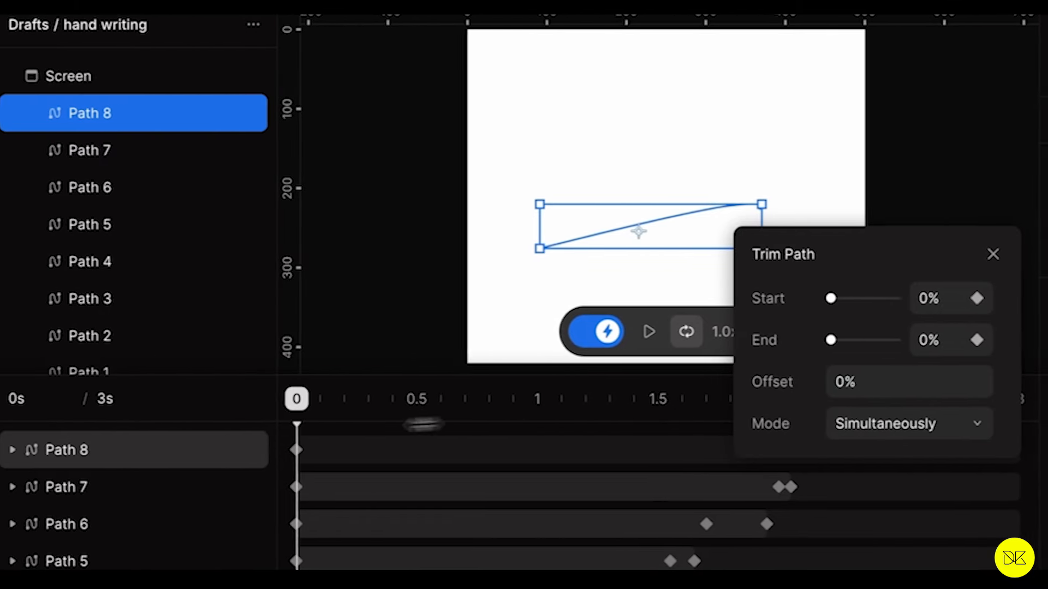
Step: Move the current time to 2.1 s and on to 2.45 s, and set Path 8's Trim Path End to 100% there
click(40, 408)
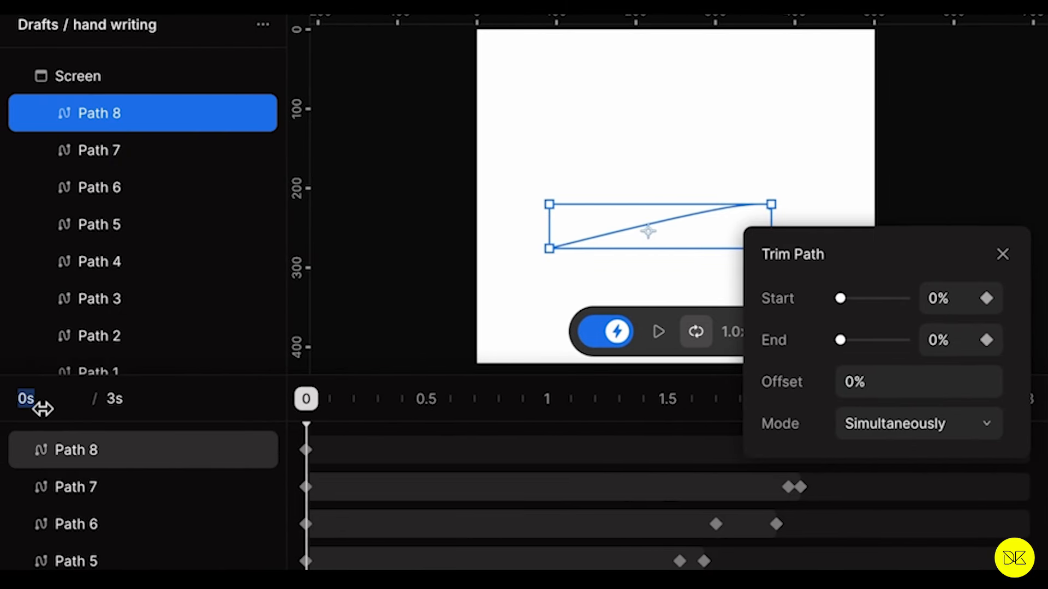
text(2.1)
key(Return)
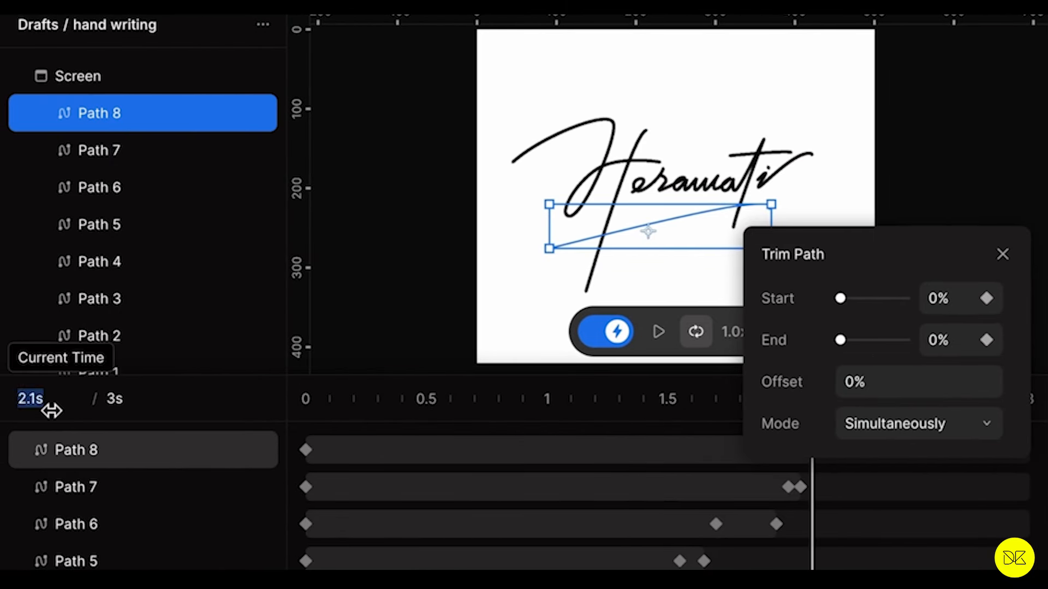
click(52, 409)
text(2.45)
key(Return)
click(954, 341)
text(100)
key(Return)
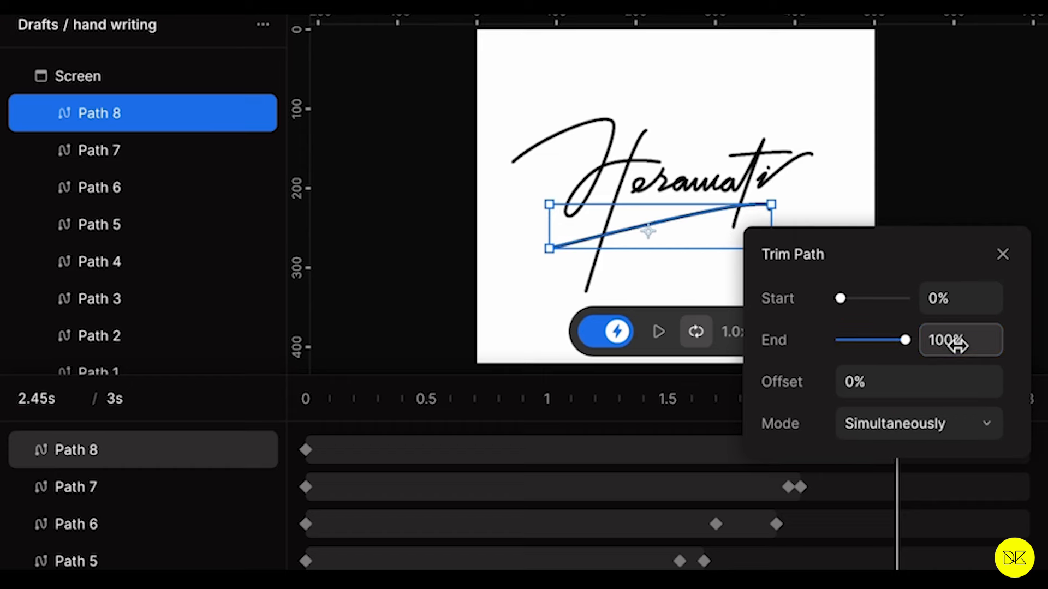
Step: Close the Trim Path settings, deselect Path 8, and play the handwriting animation from 0 s
click(1042, 283)
click(308, 401)
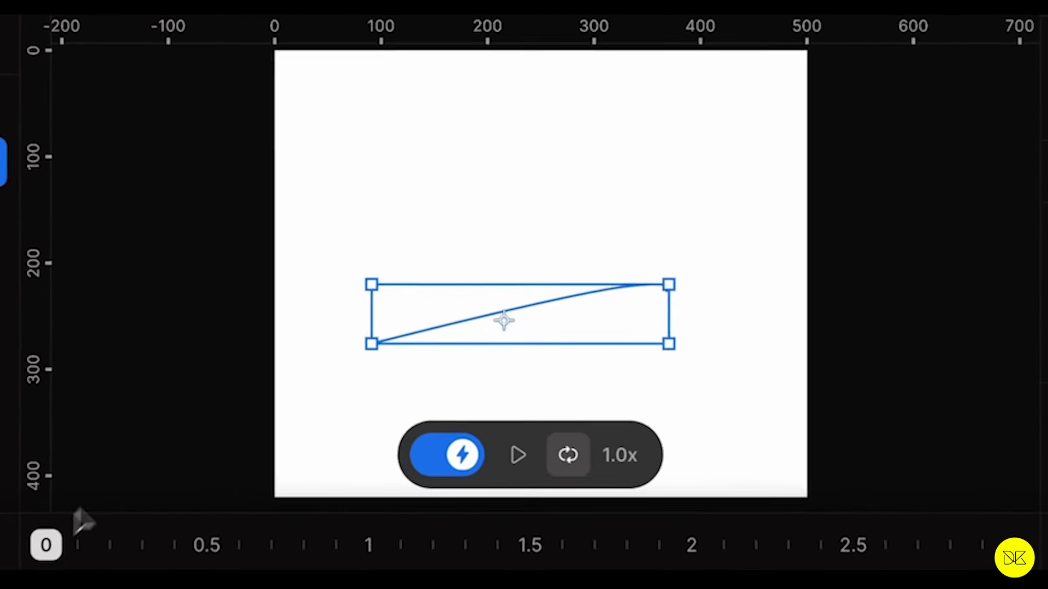
click(412, 344)
click(507, 472)
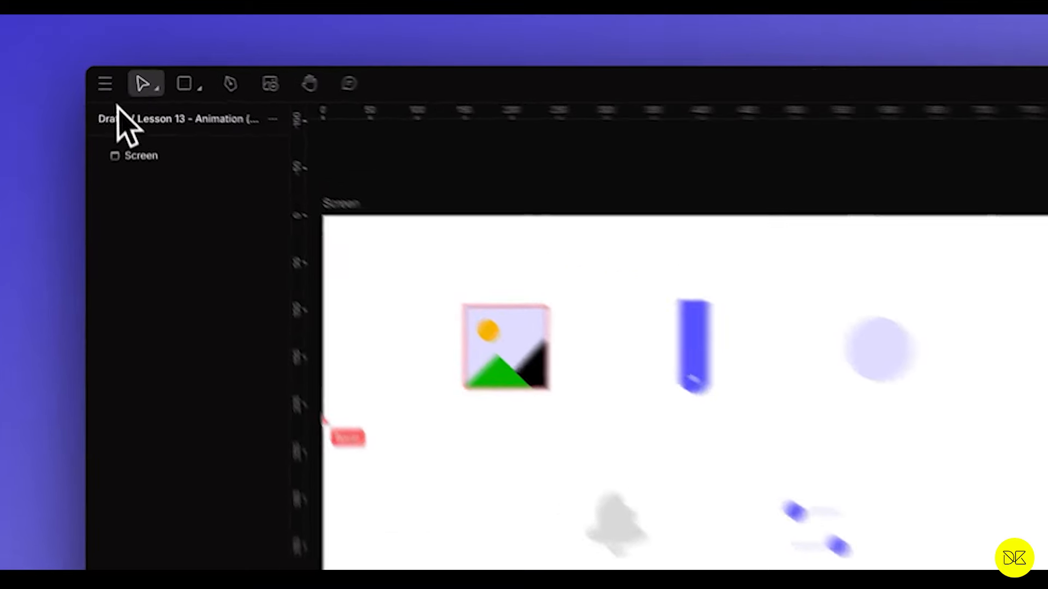
Step: Open the main menu of the Lesson 13 animation file
click(95, 90)
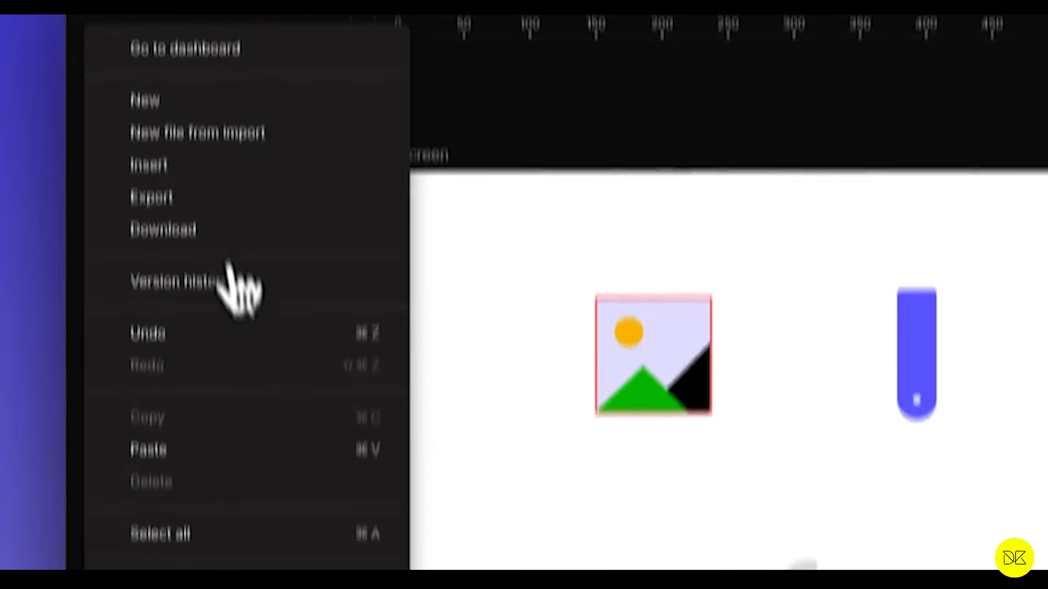